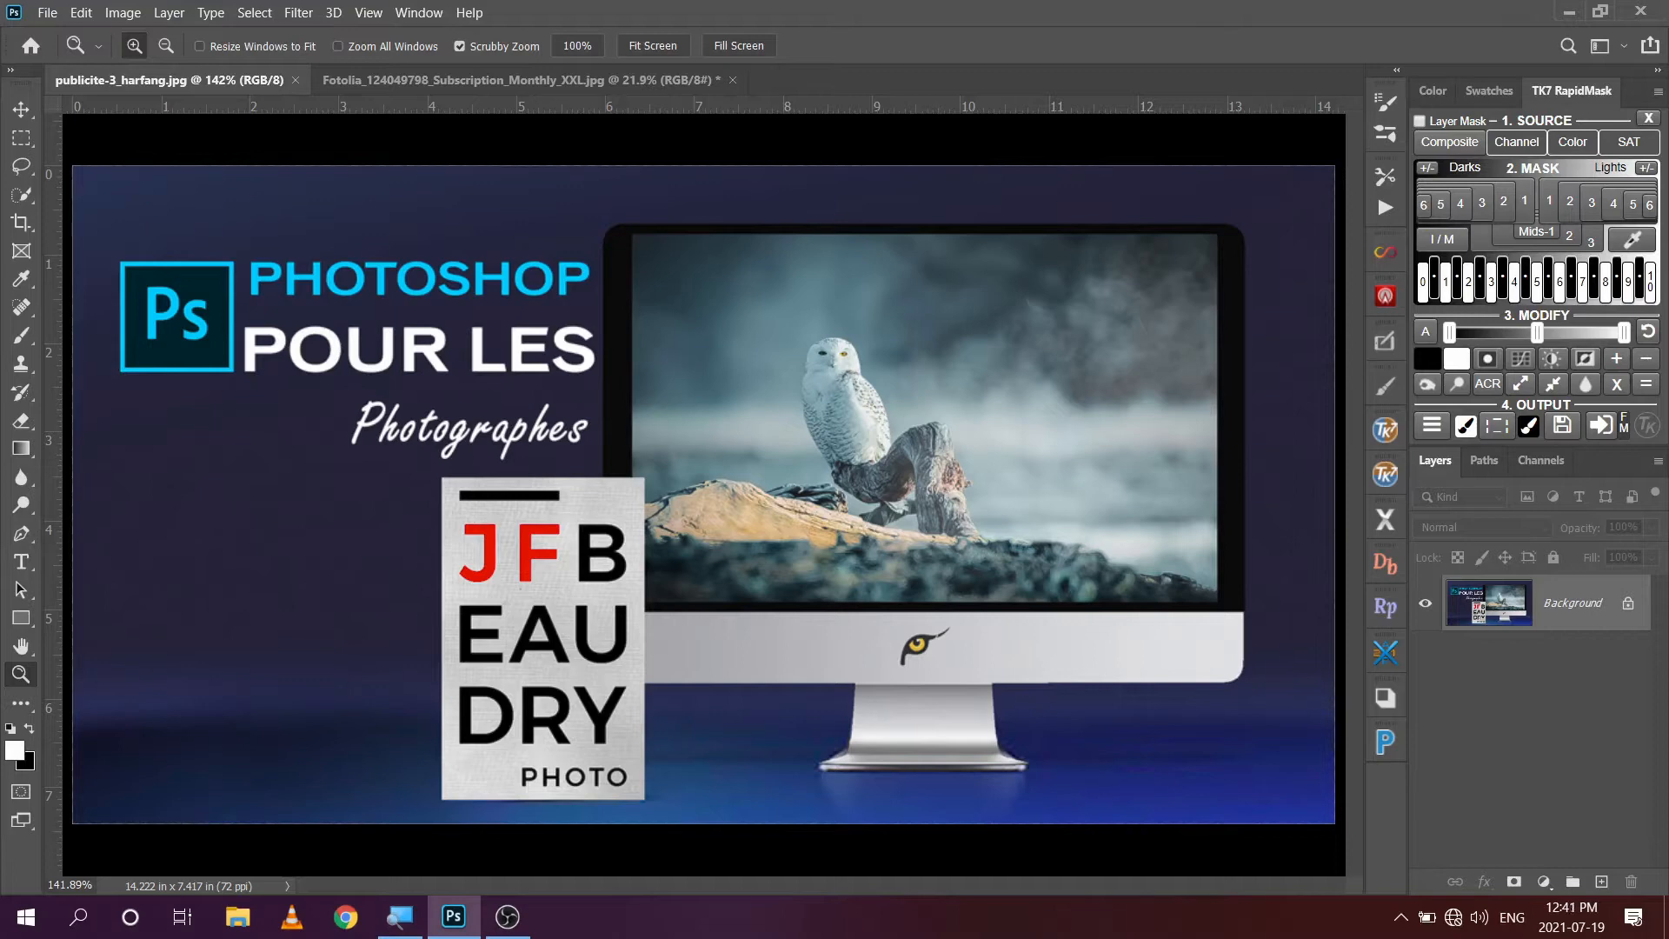
Step: Duplicate the Background layer of the Fotolia portrait document and convert the copy for smart filters
click(700, 82)
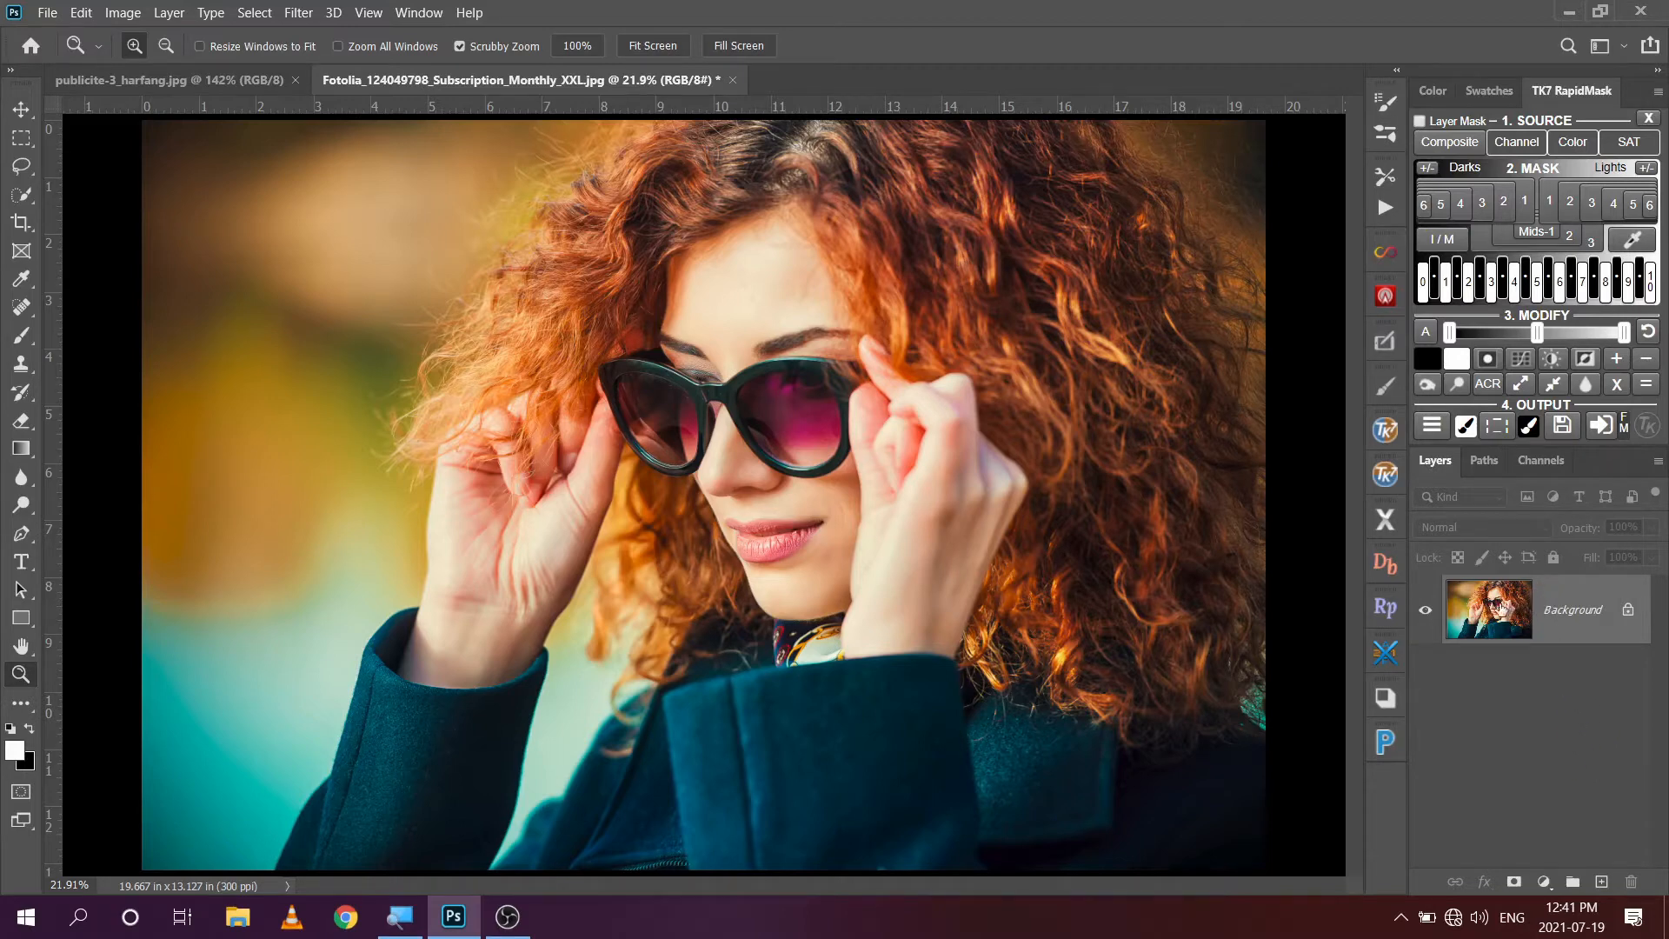
drag(1473, 617, 1602, 882)
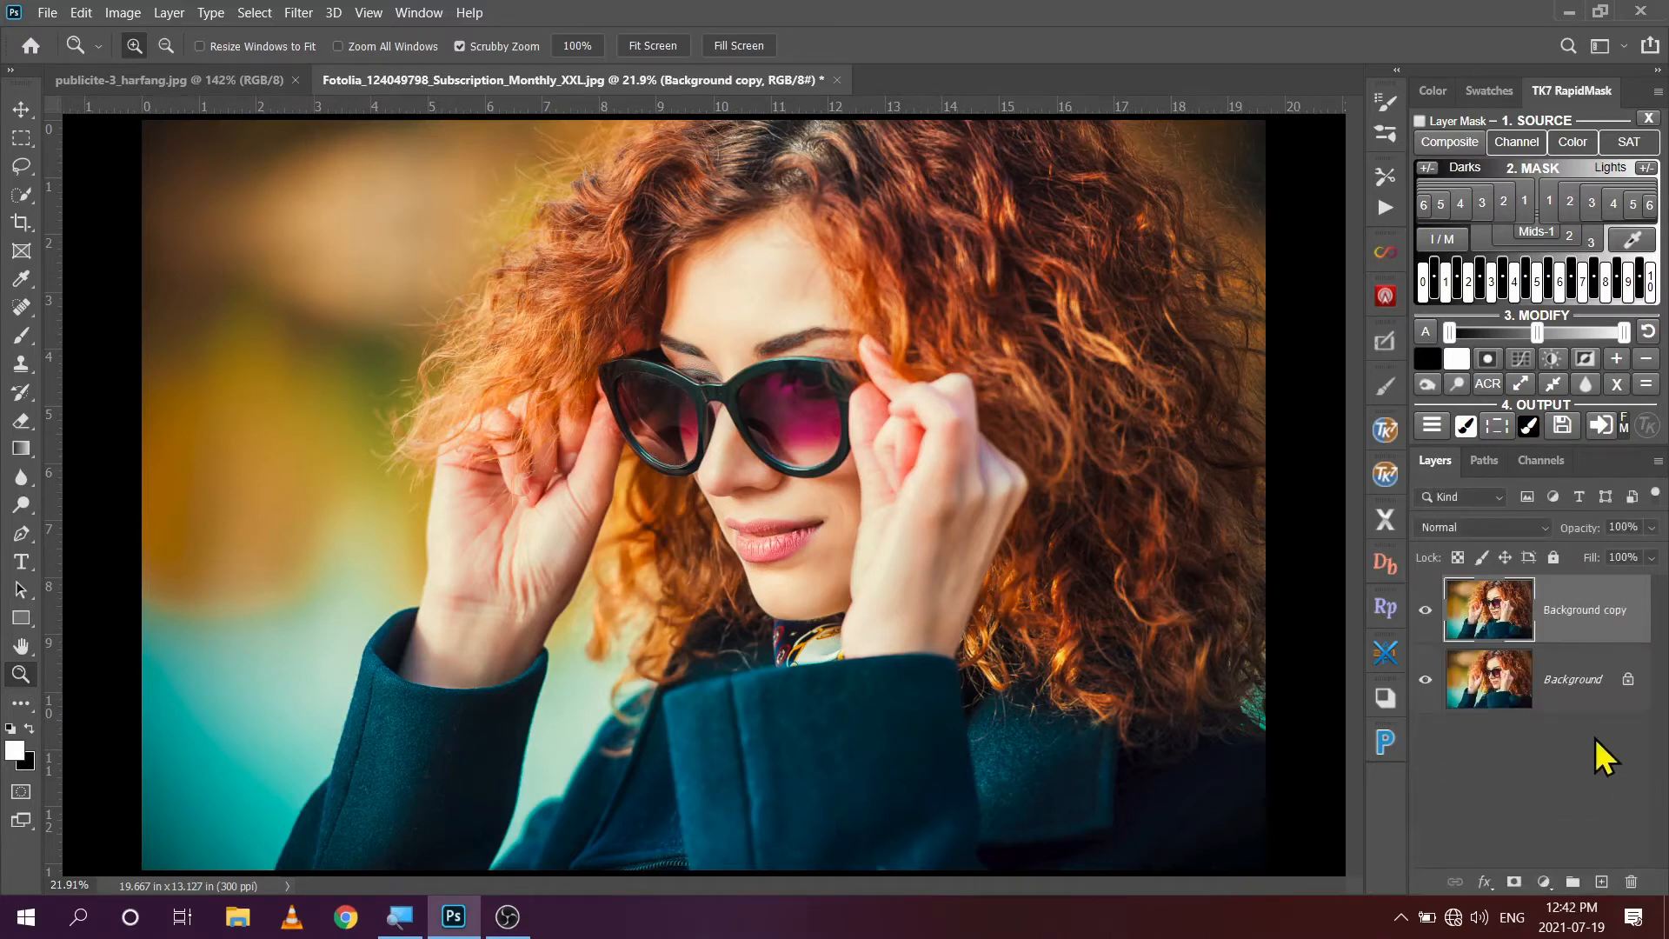
click(298, 13)
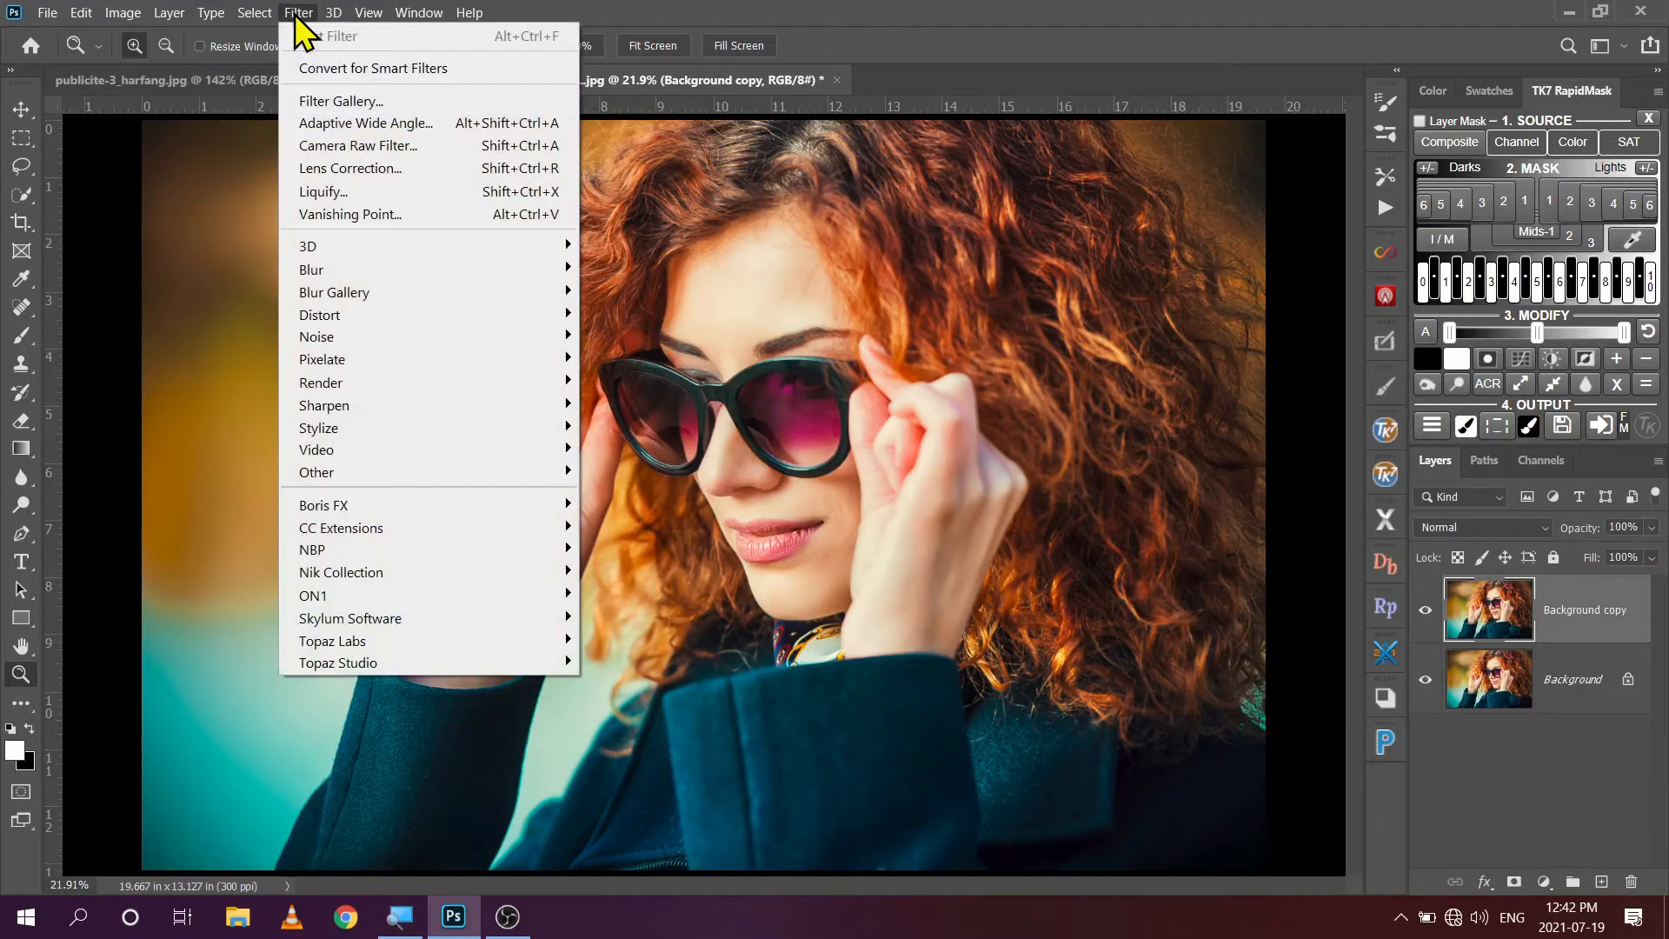
click(415, 68)
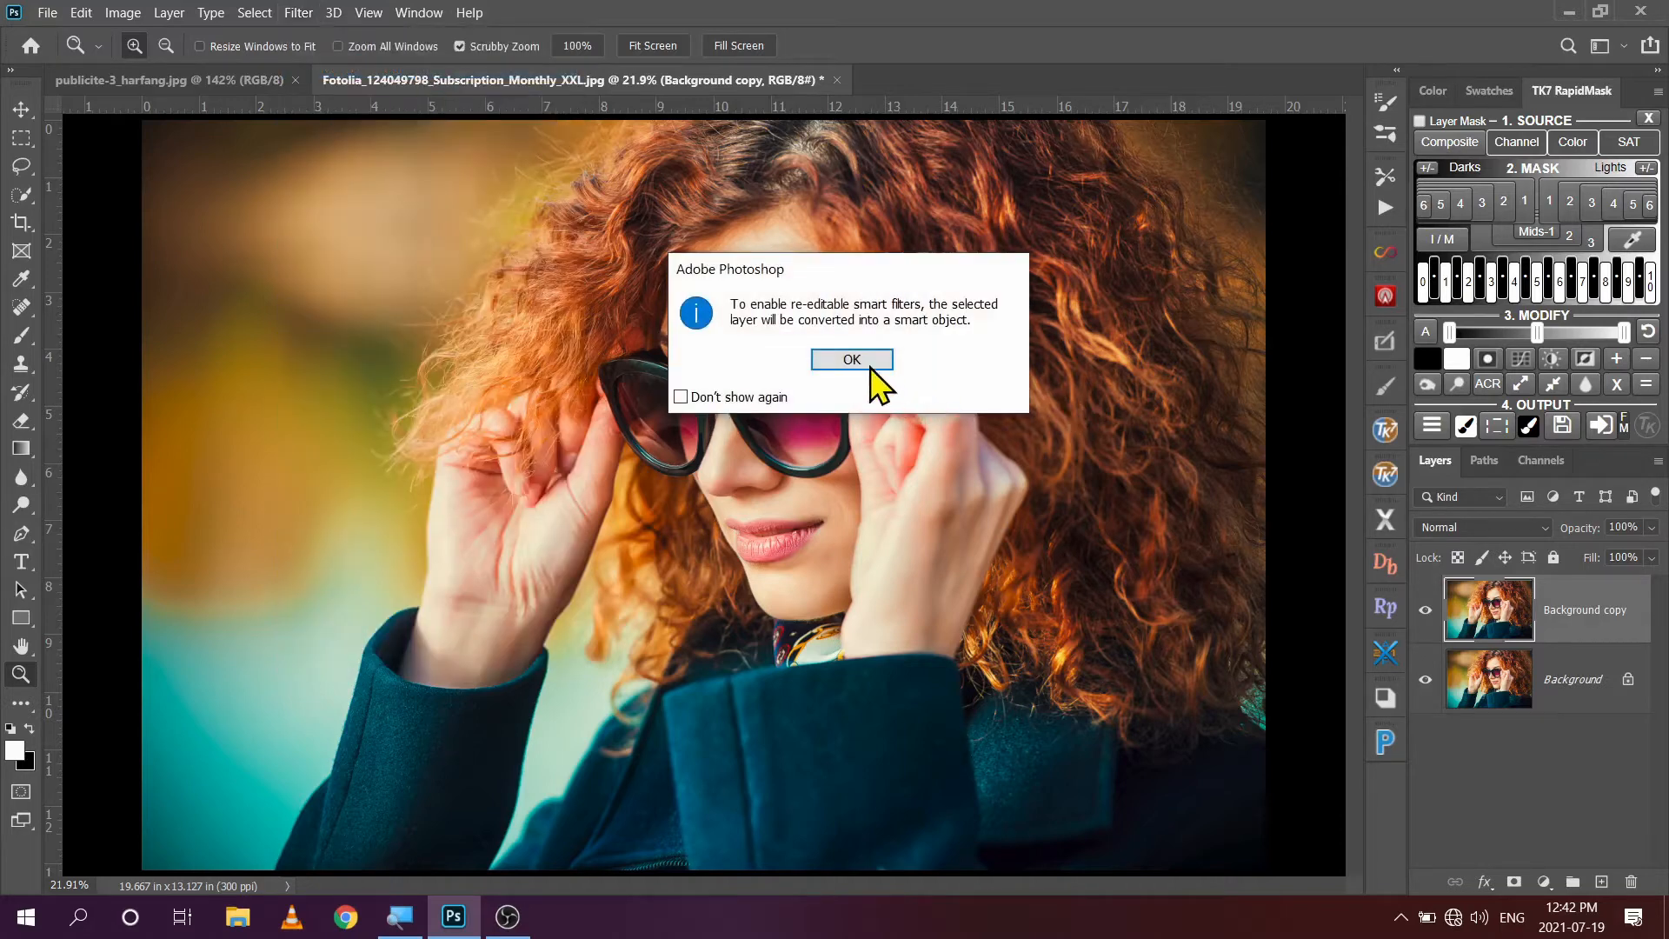
click(857, 356)
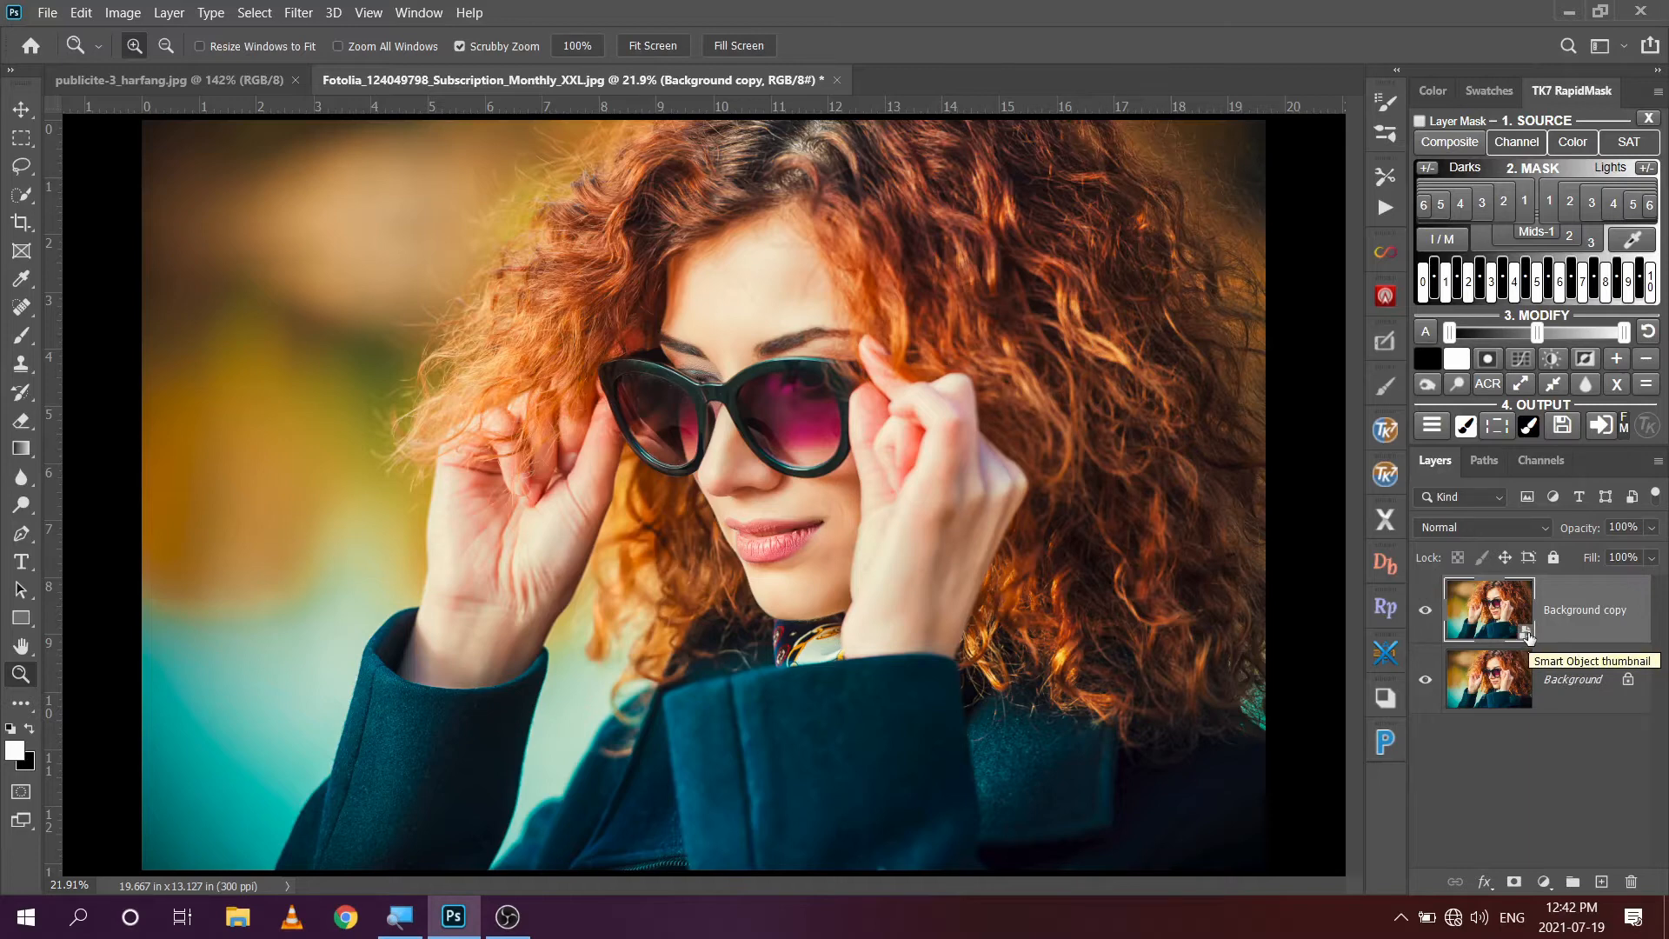
Step: Open the Camera Raw filter on the Background copy in full screen and collapse the Color Mixer settings
click(298, 12)
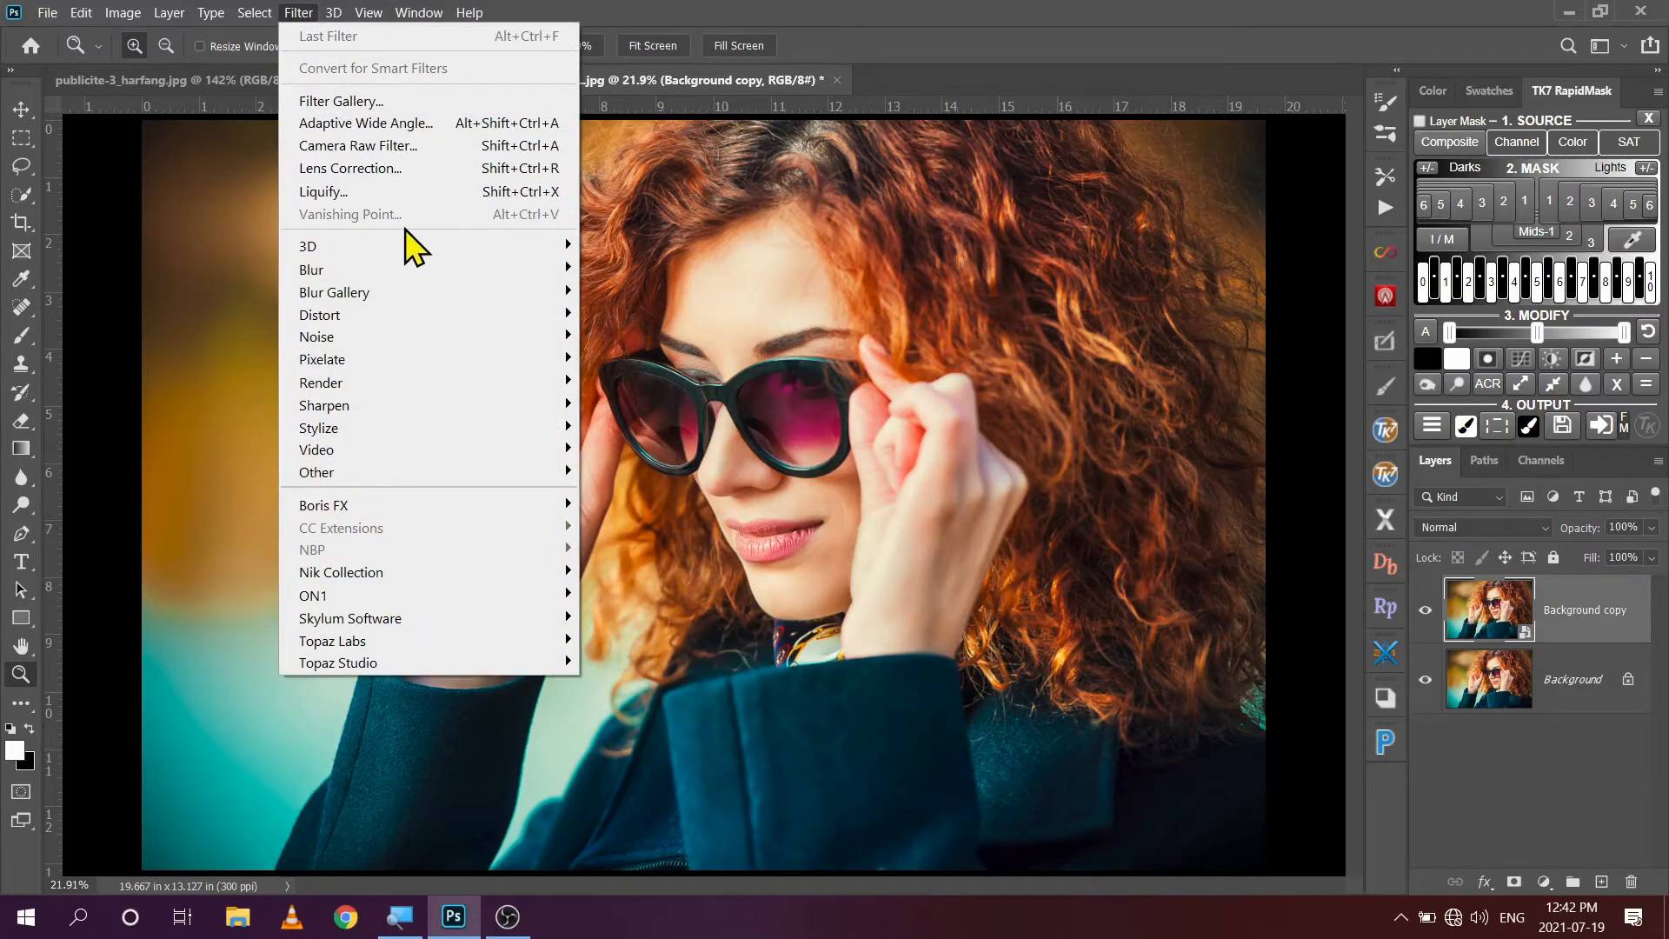
click(386, 146)
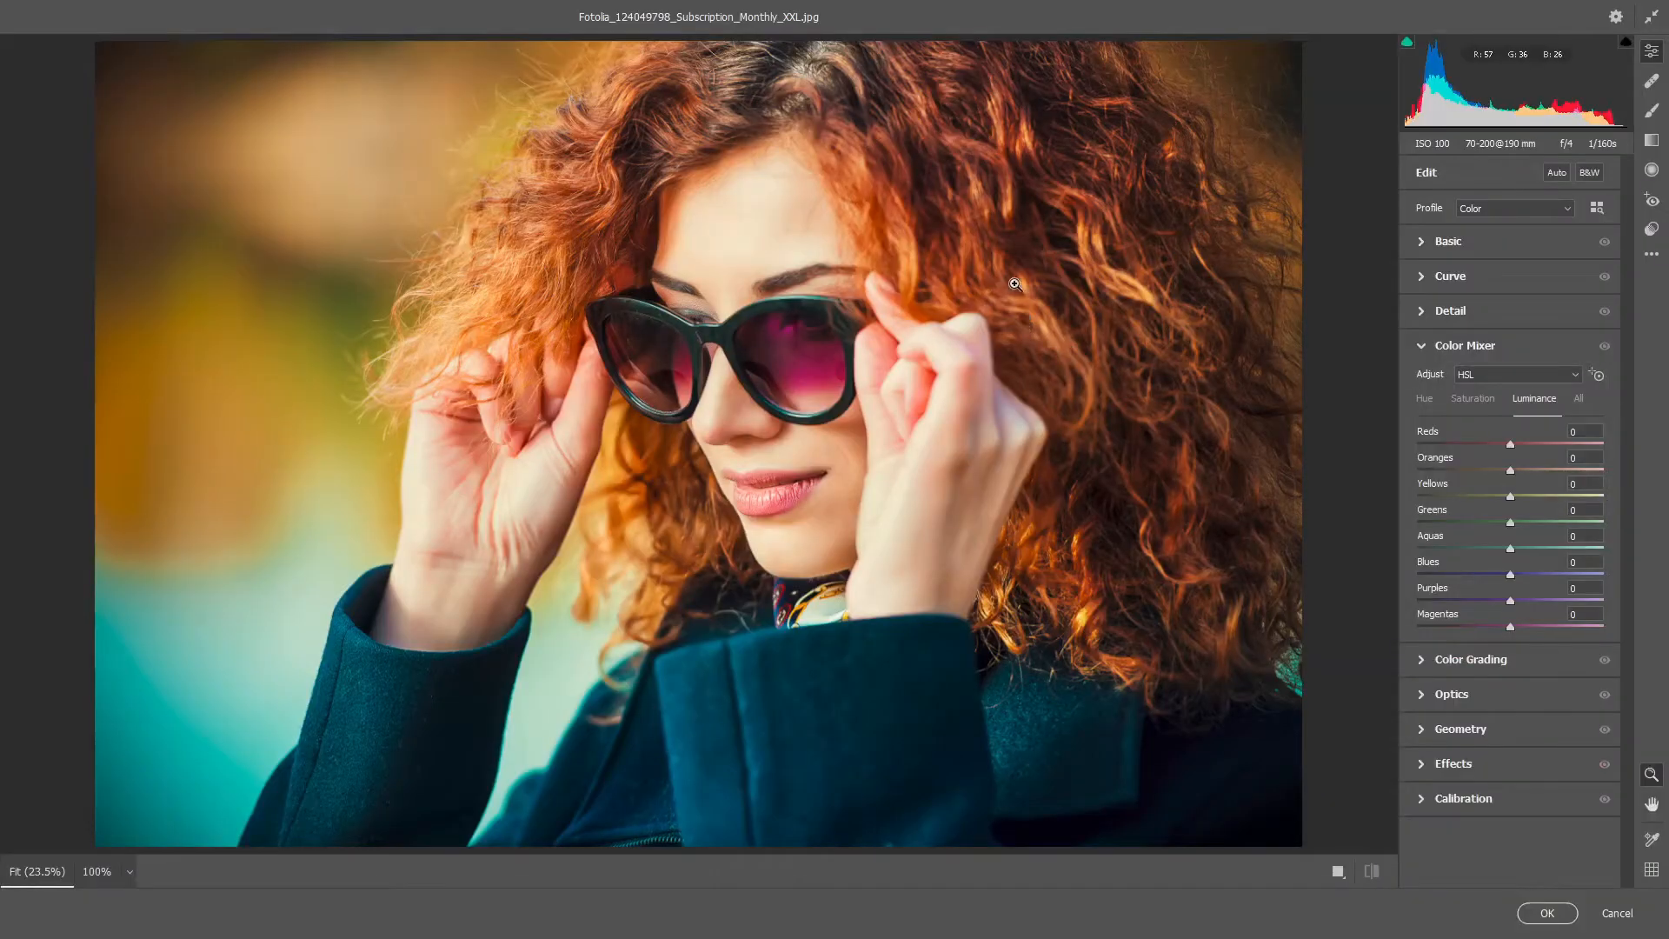
click(1652, 16)
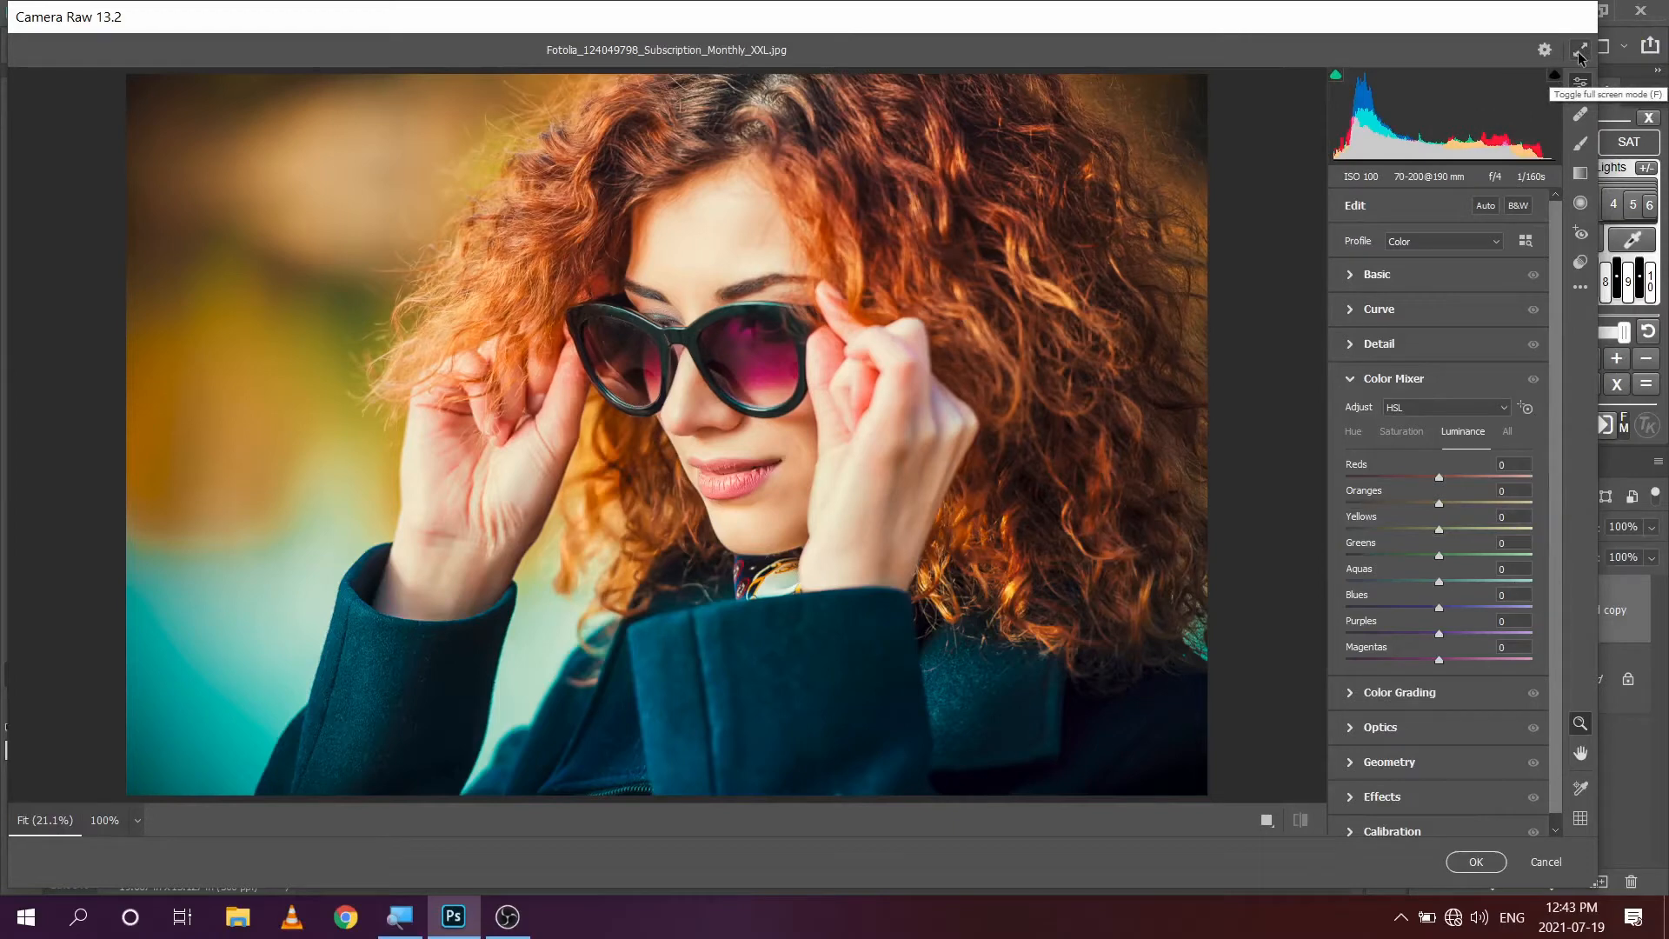
click(1582, 53)
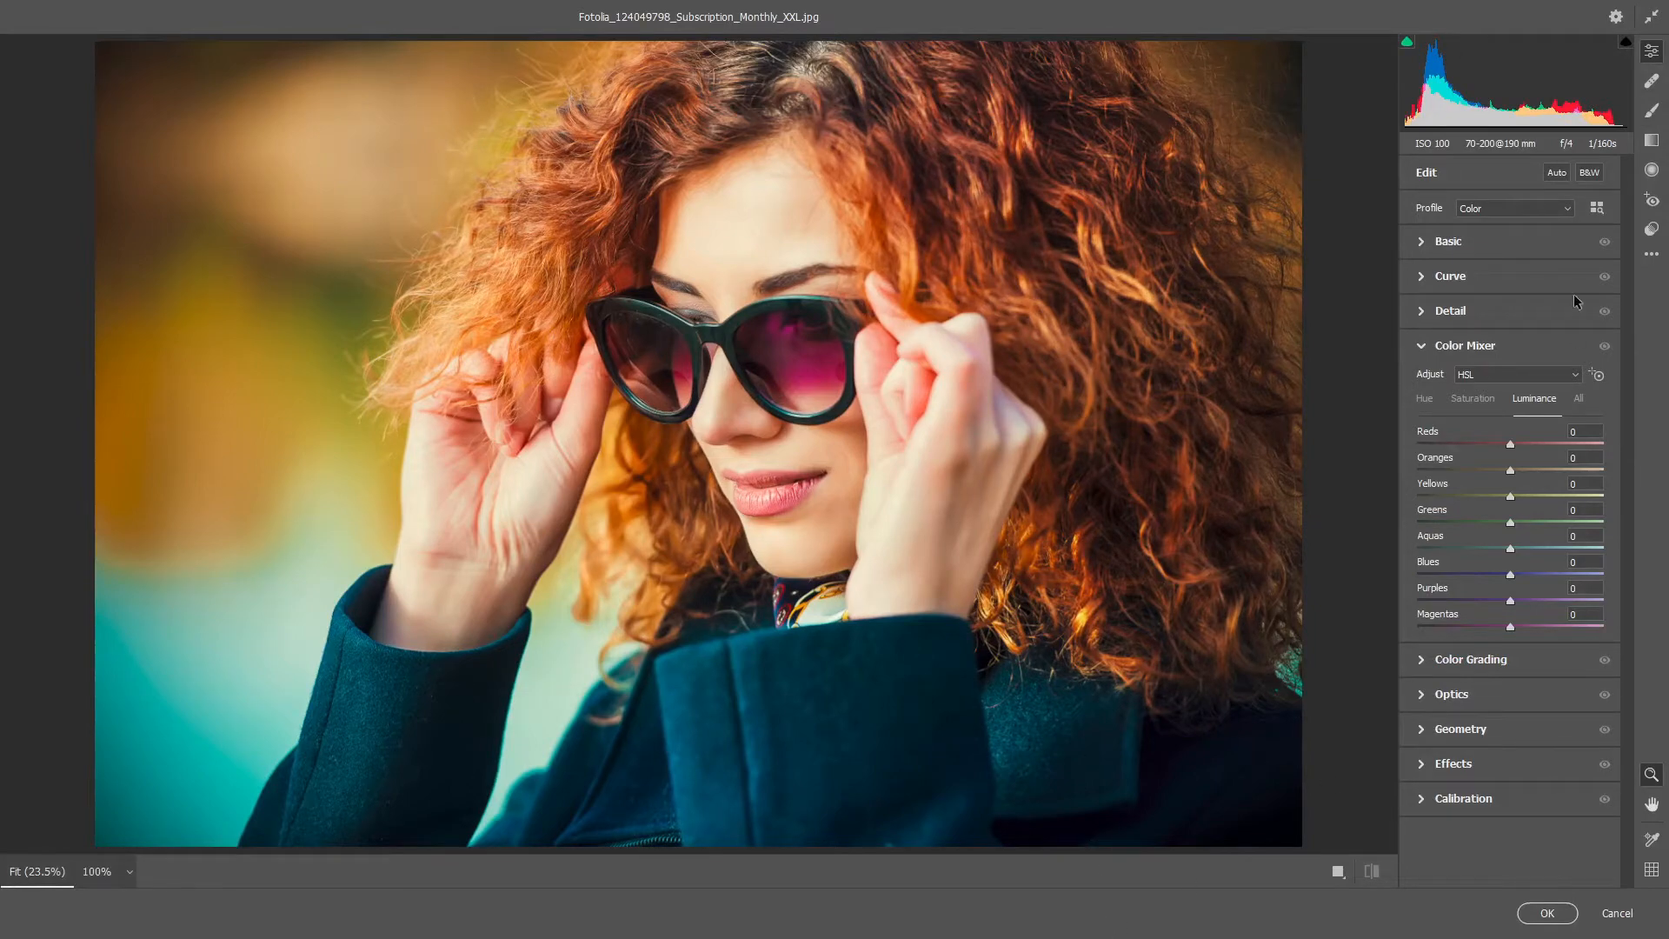
click(1424, 347)
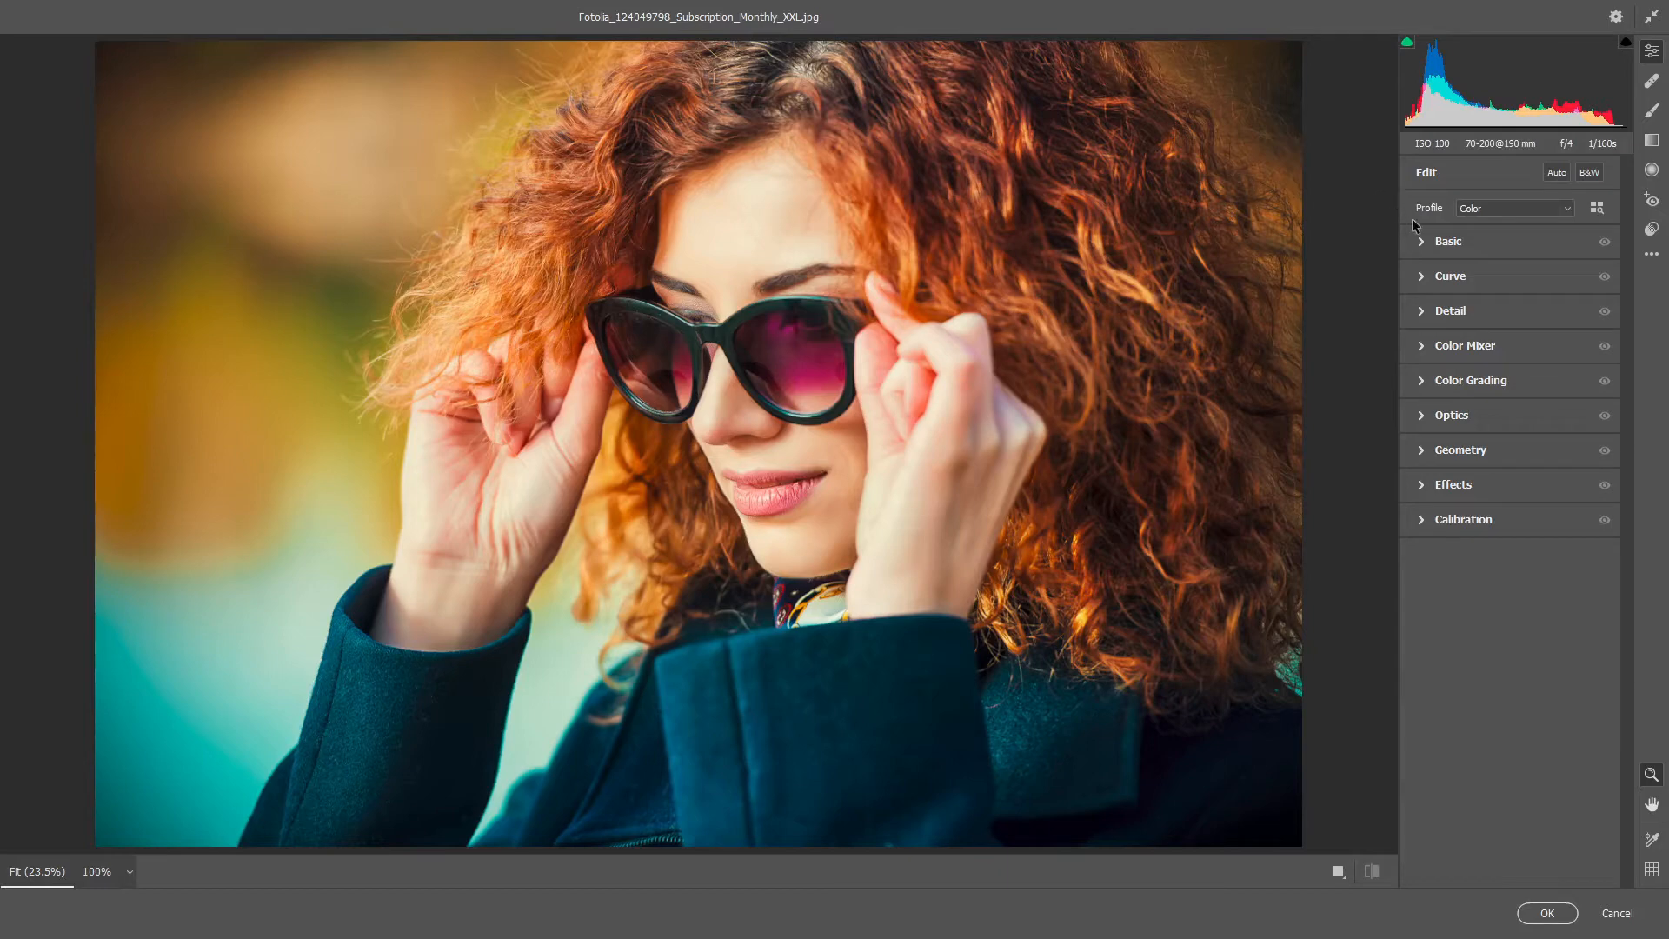
Step: Browse the black-and-white profiles and apply the B&W 10 profile to the photo
click(1597, 209)
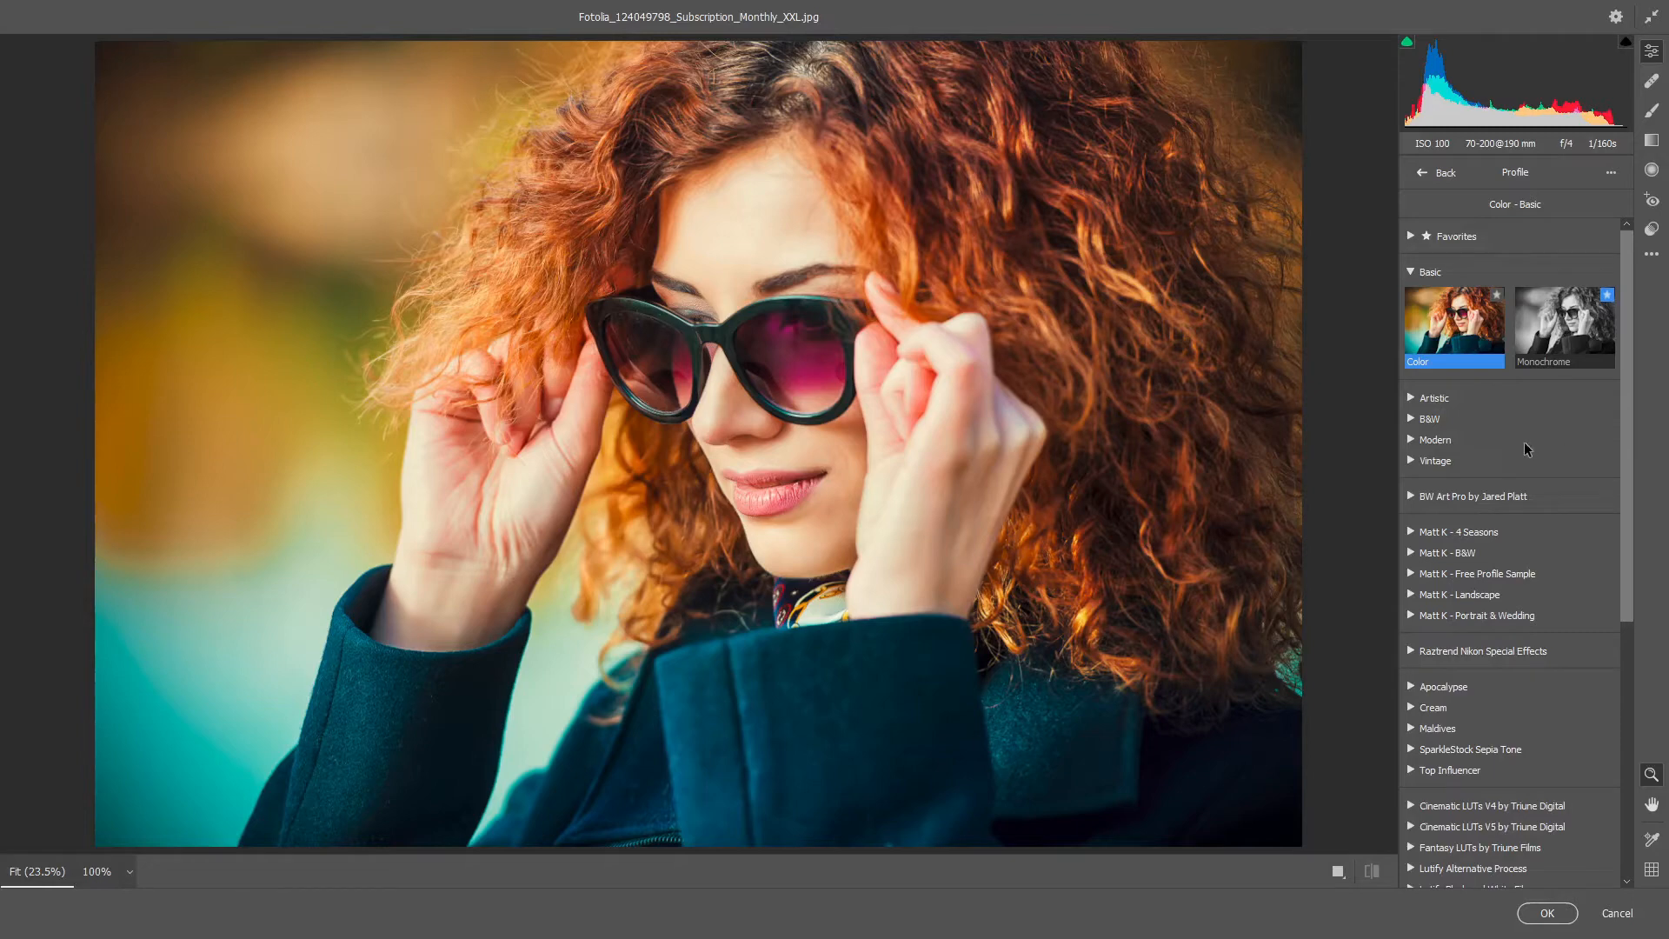
click(1410, 419)
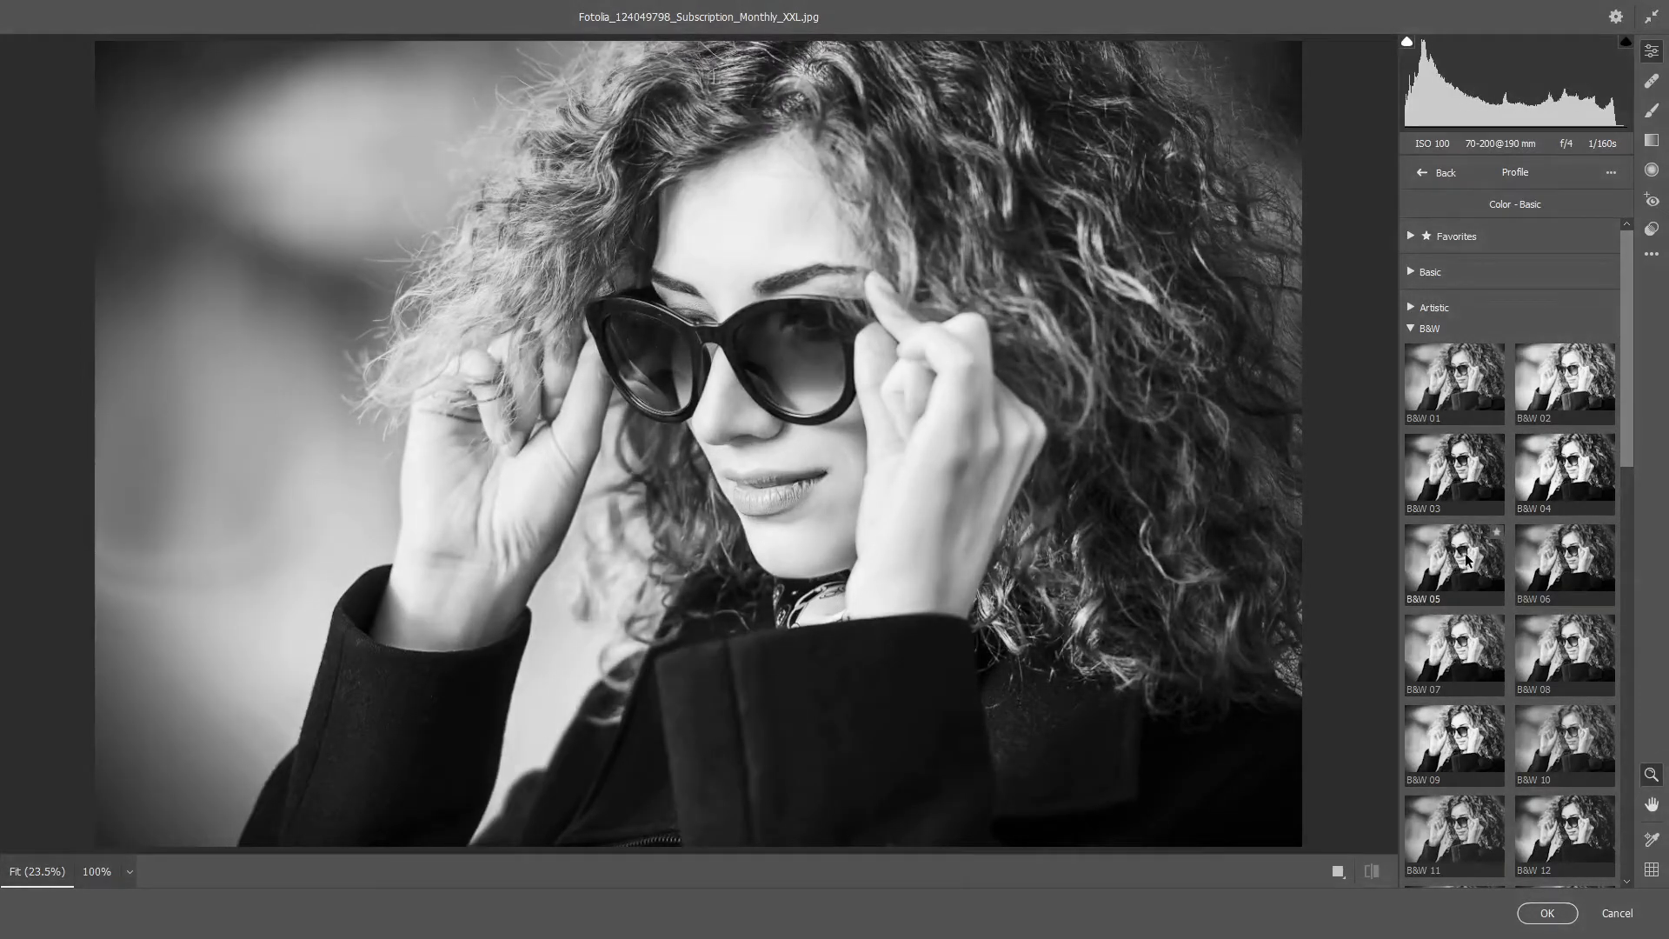
click(1548, 567)
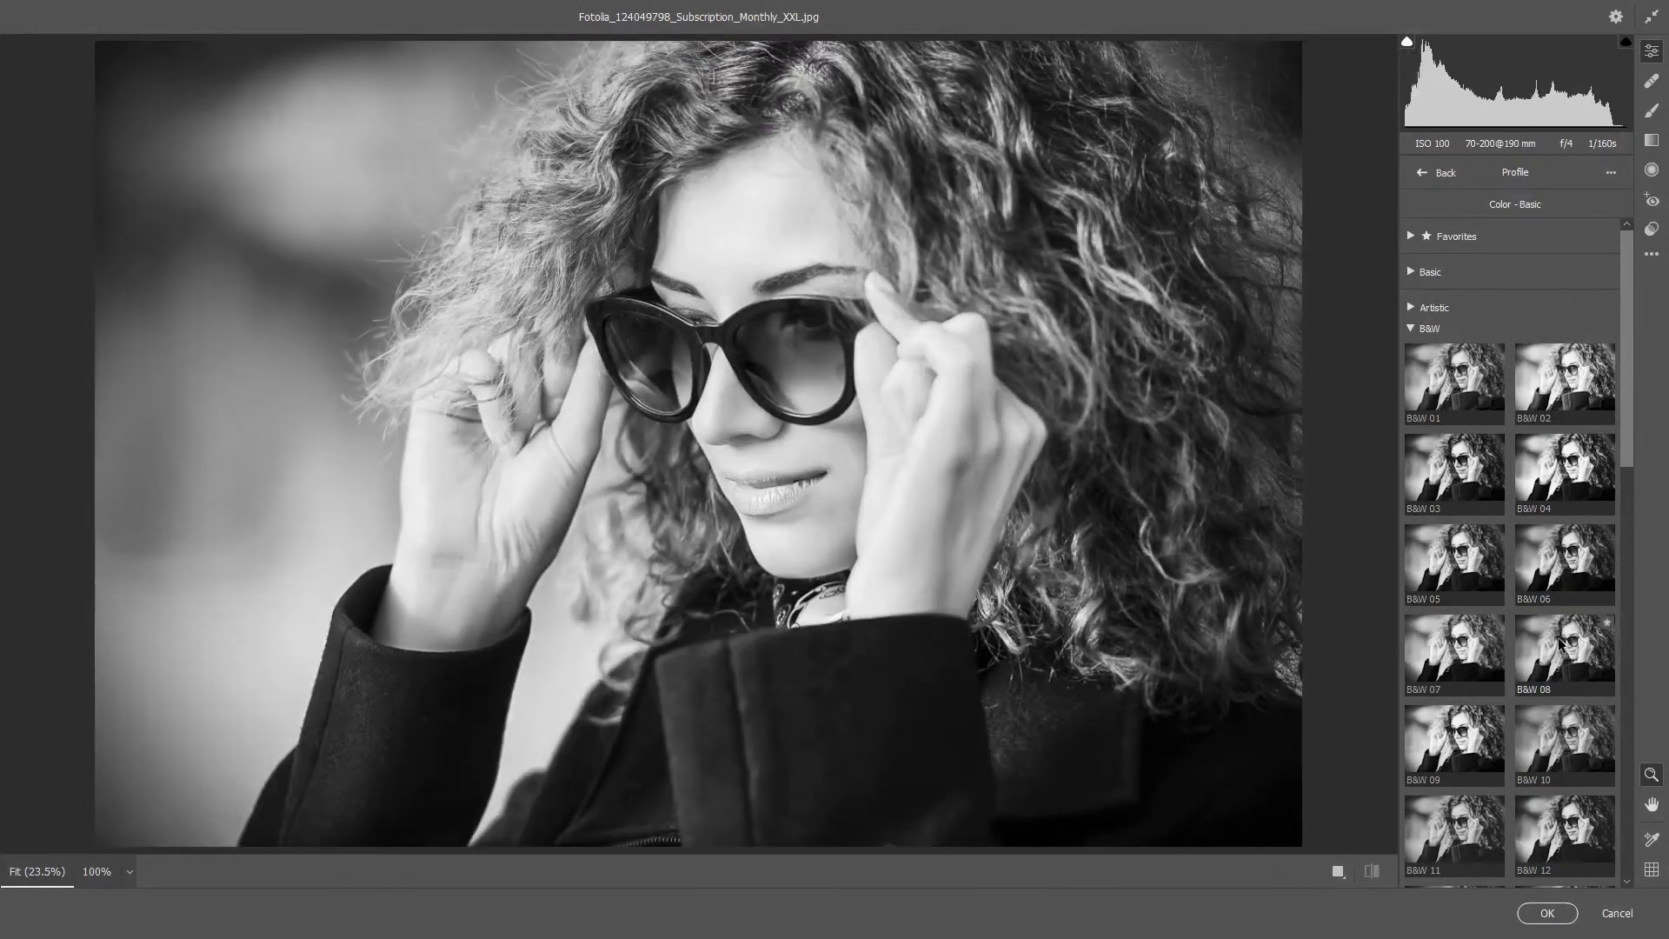
click(1482, 661)
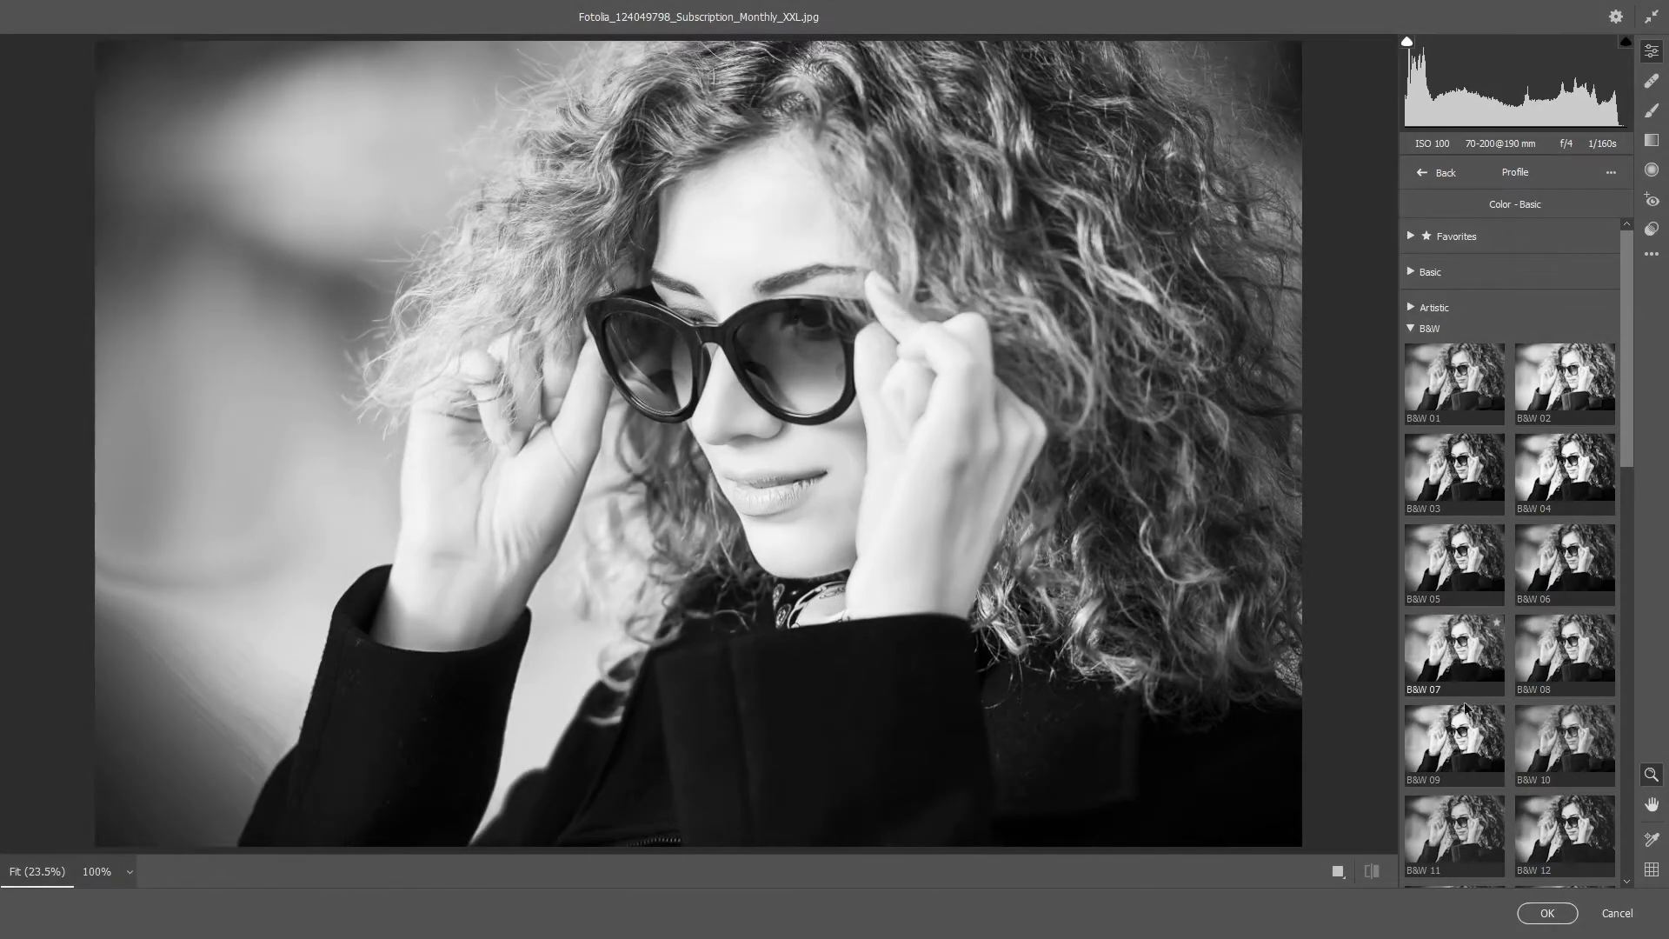
click(1557, 745)
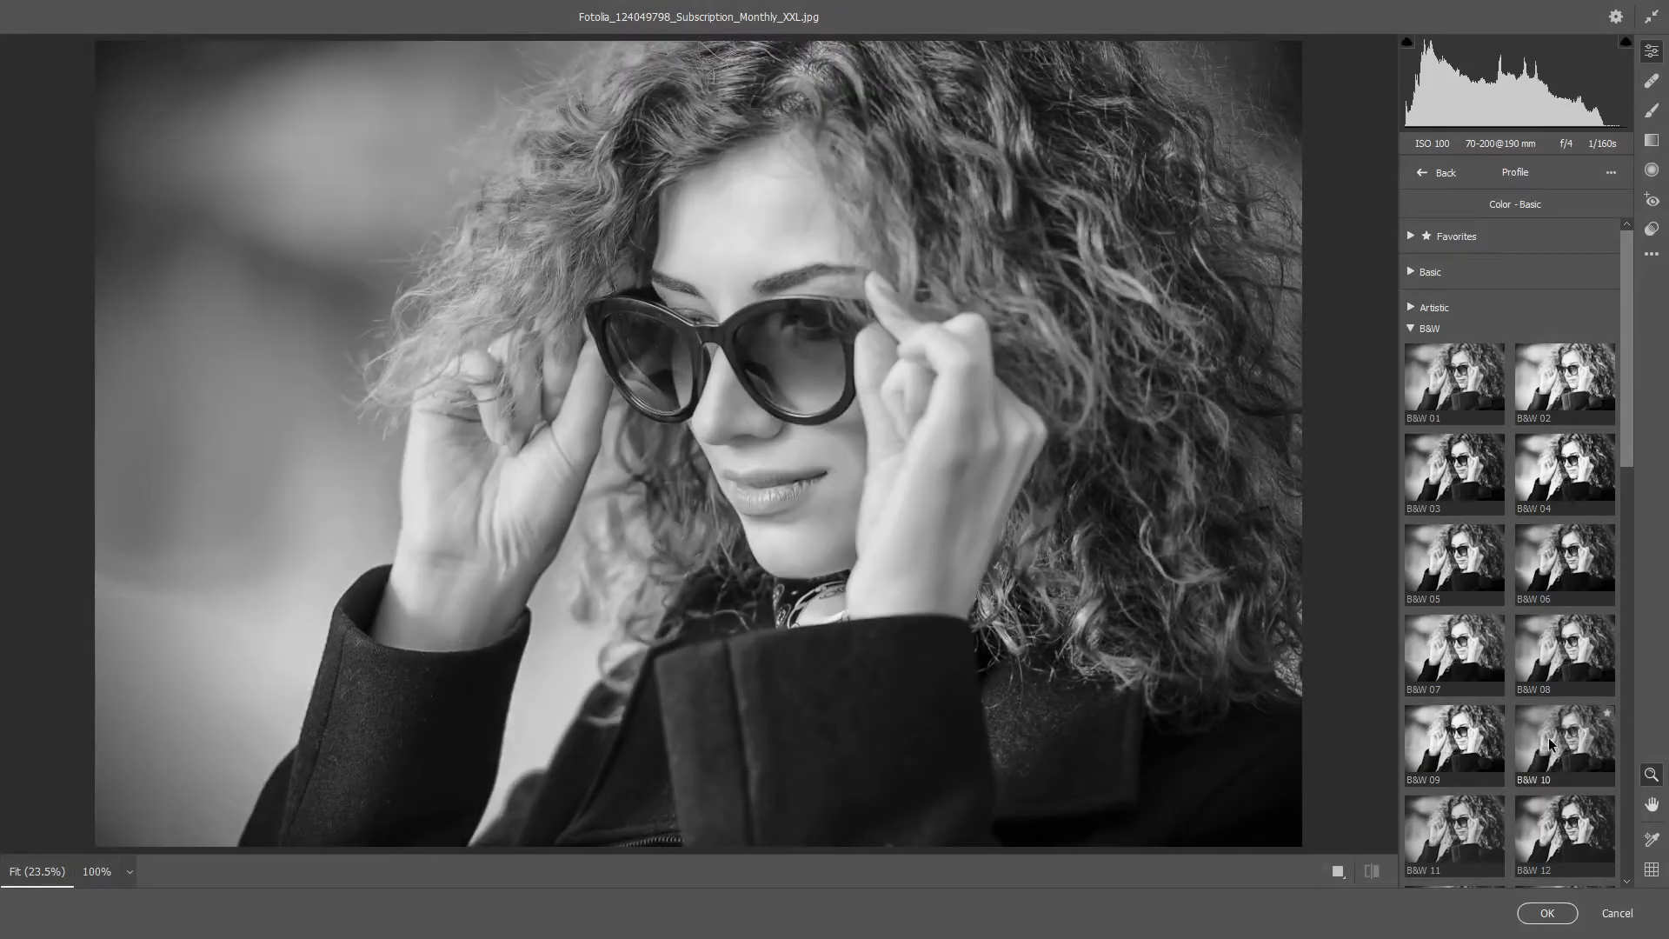
click(1551, 745)
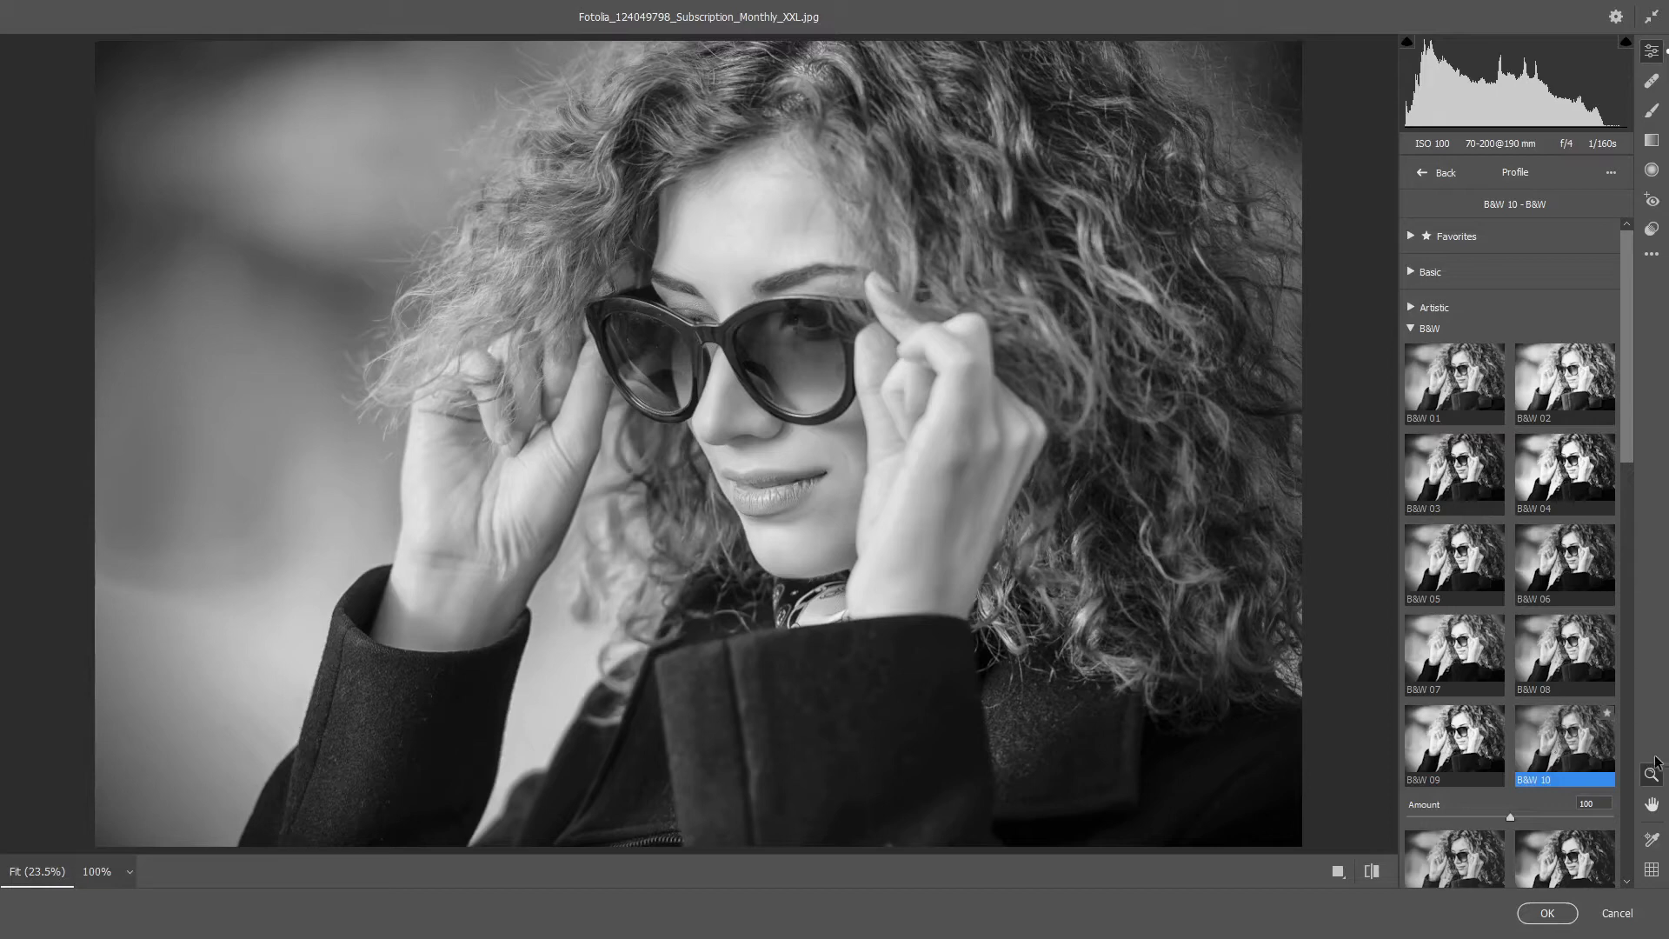
double_click(1566, 738)
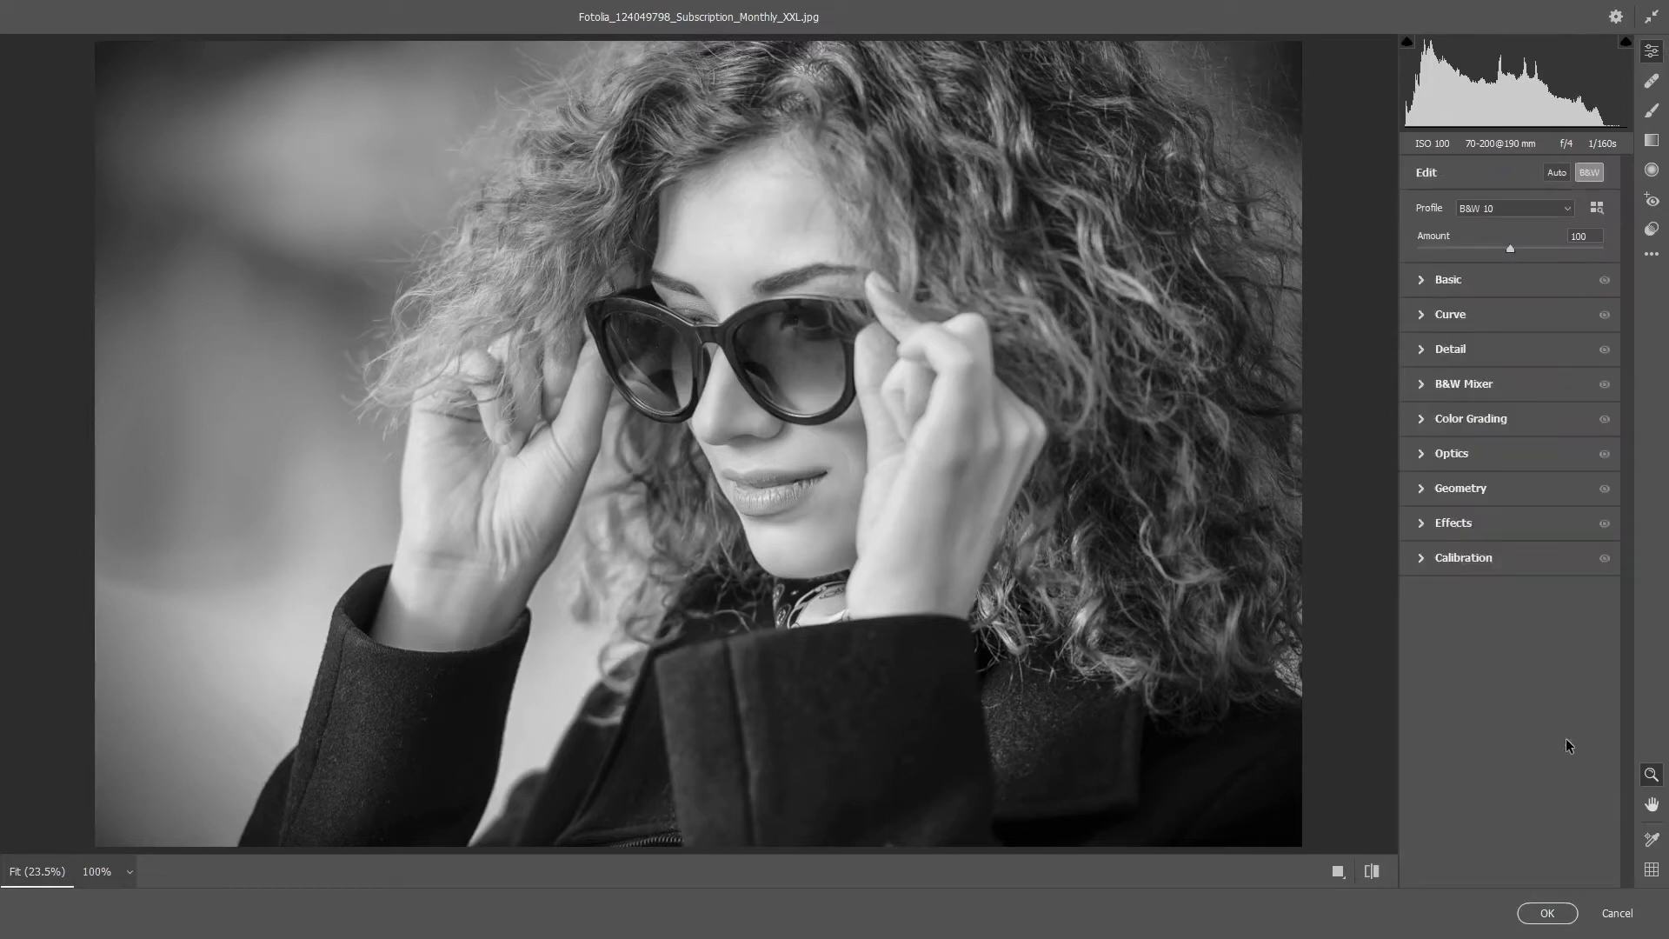
Step: Try an exposure of +0.90 and a contrast of +11 in the Basic settings, resetting each to zero
click(1422, 280)
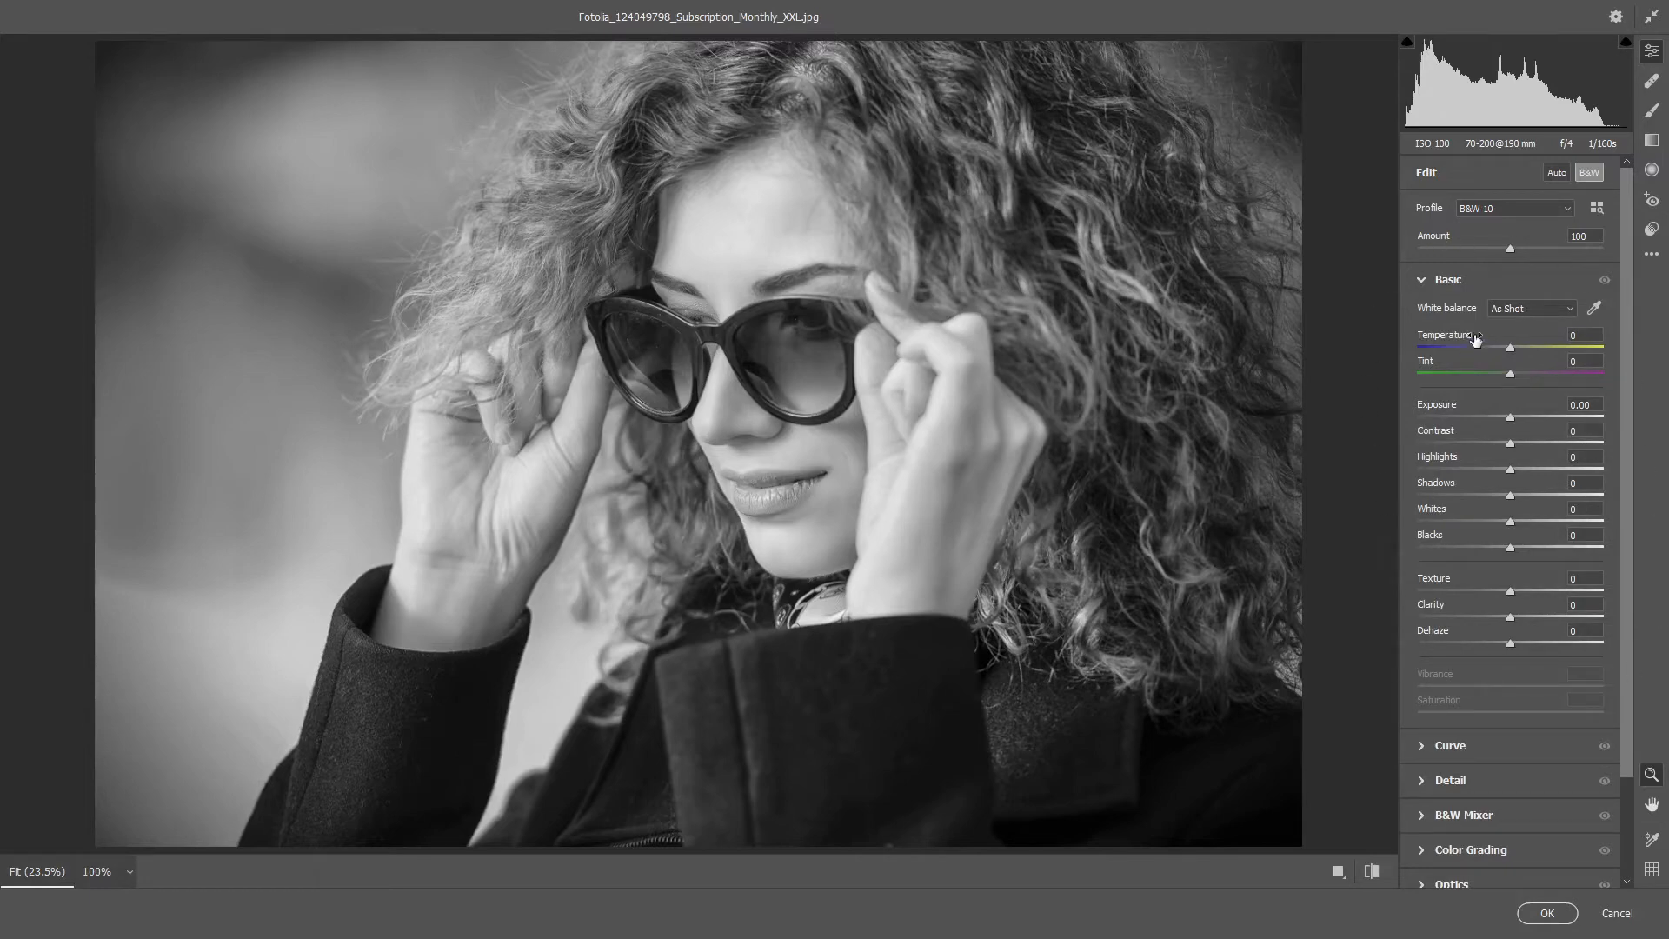
click(1503, 418)
mouse_move(1504, 419)
mouse_down()
mouse_move(1536, 415)
mouse_move(1526, 425)
mouse_up()
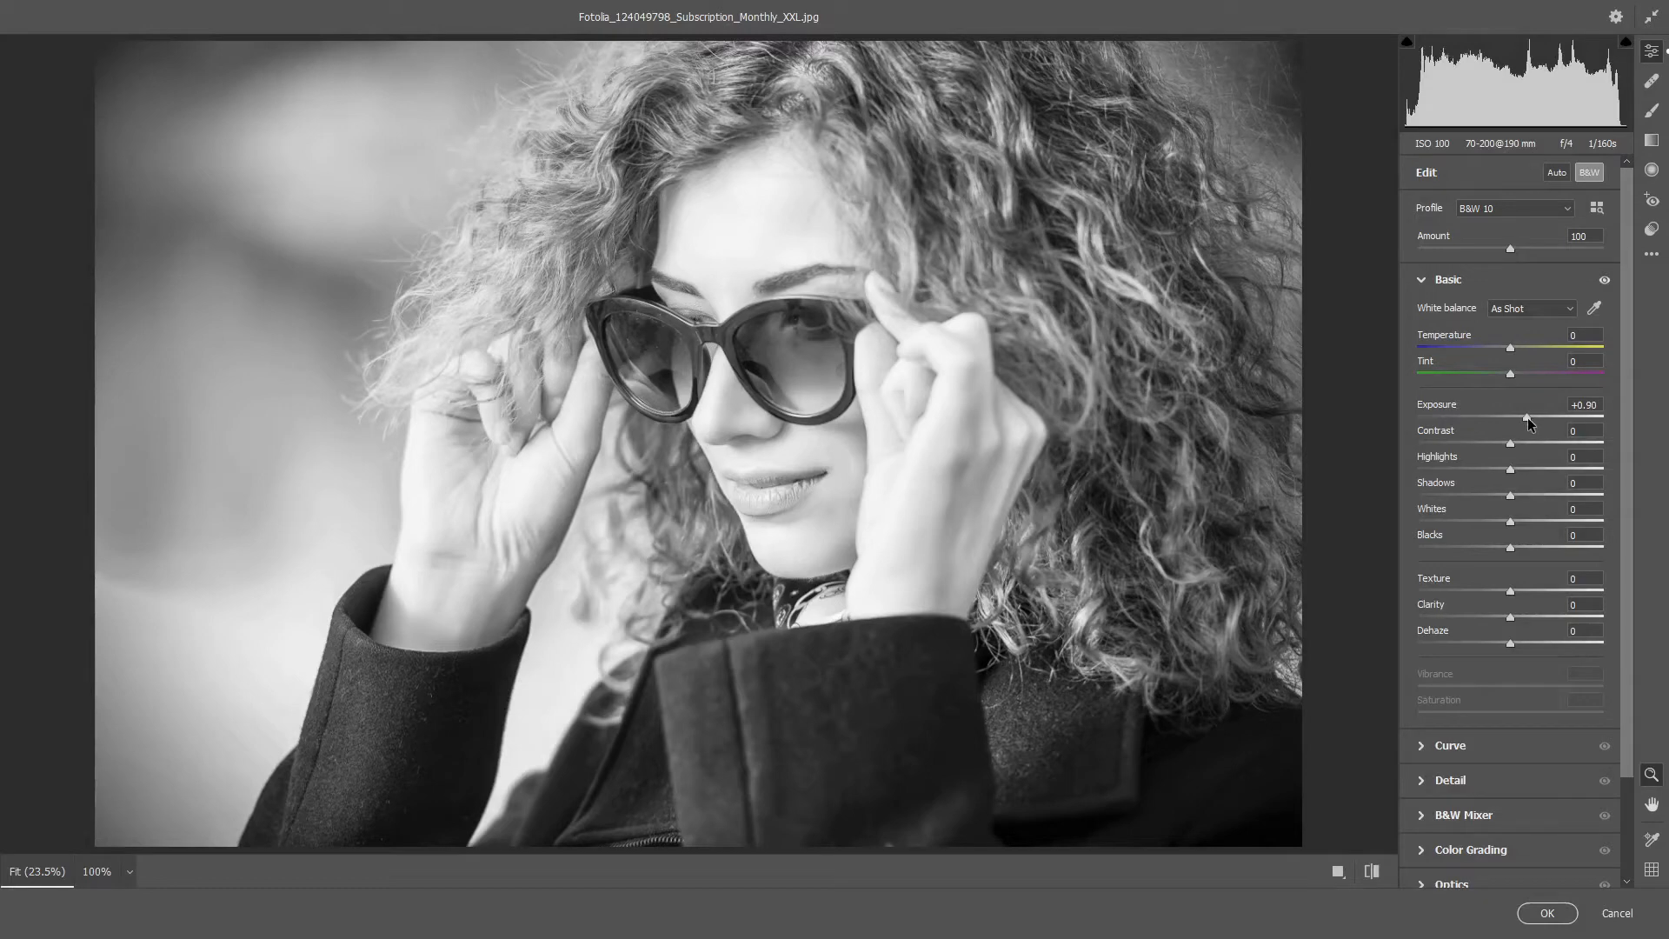
double_click(1527, 417)
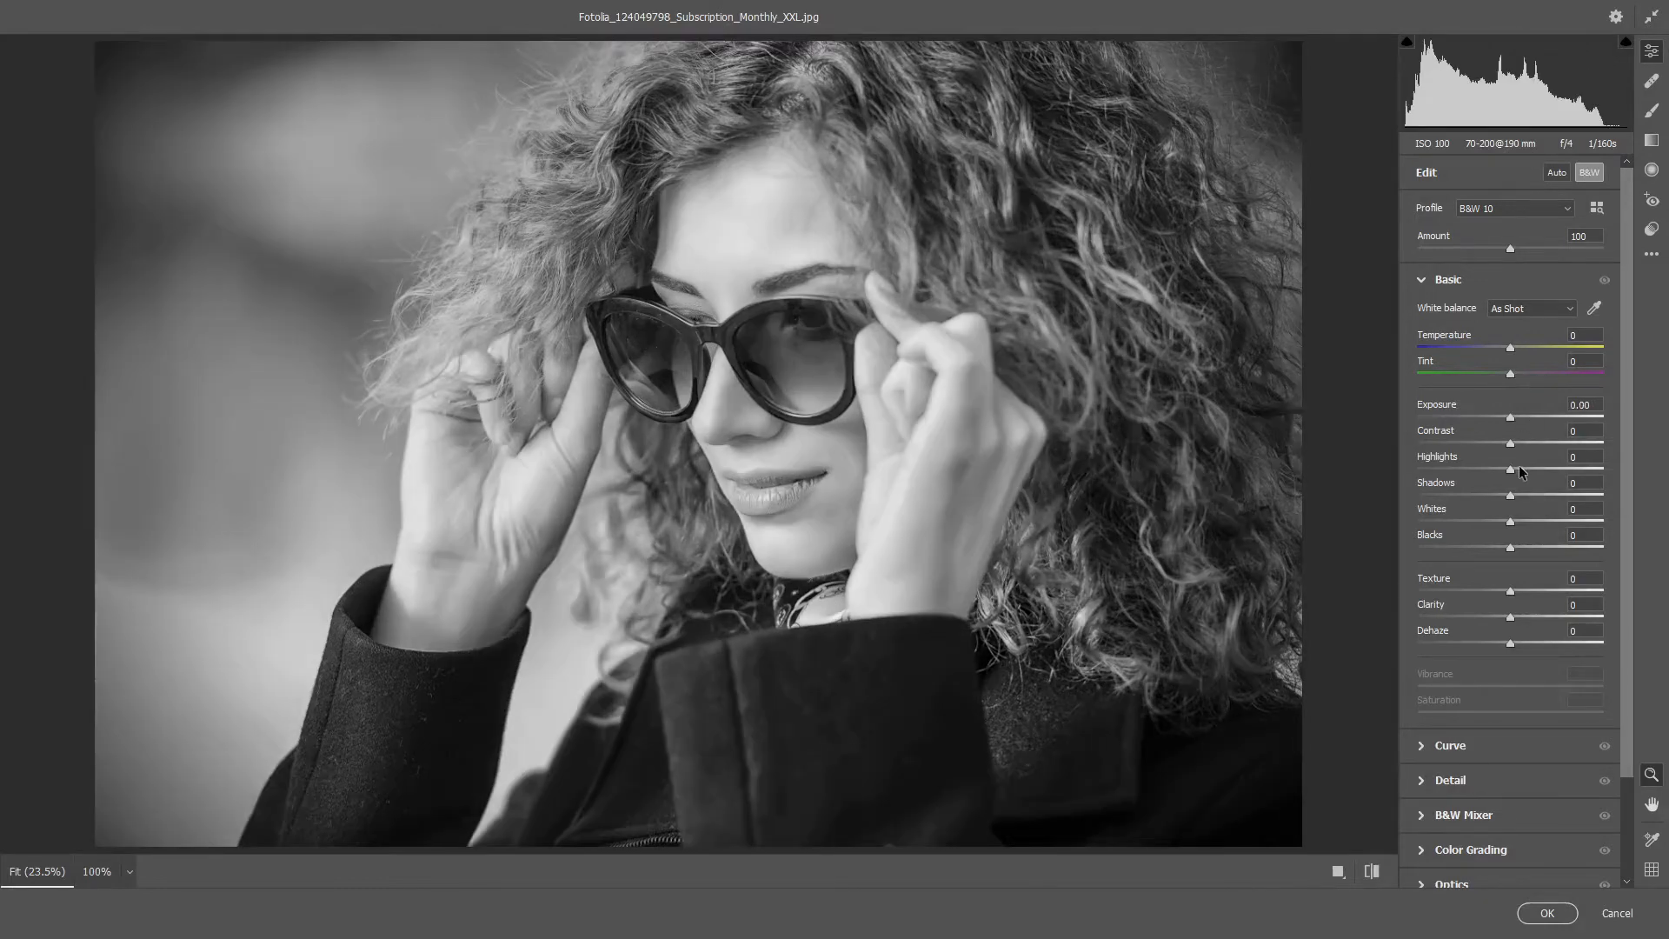
mouse_move(1515, 445)
mouse_down()
mouse_move(1545, 445)
mouse_move(1458, 455)
mouse_move(1522, 456)
mouse_up()
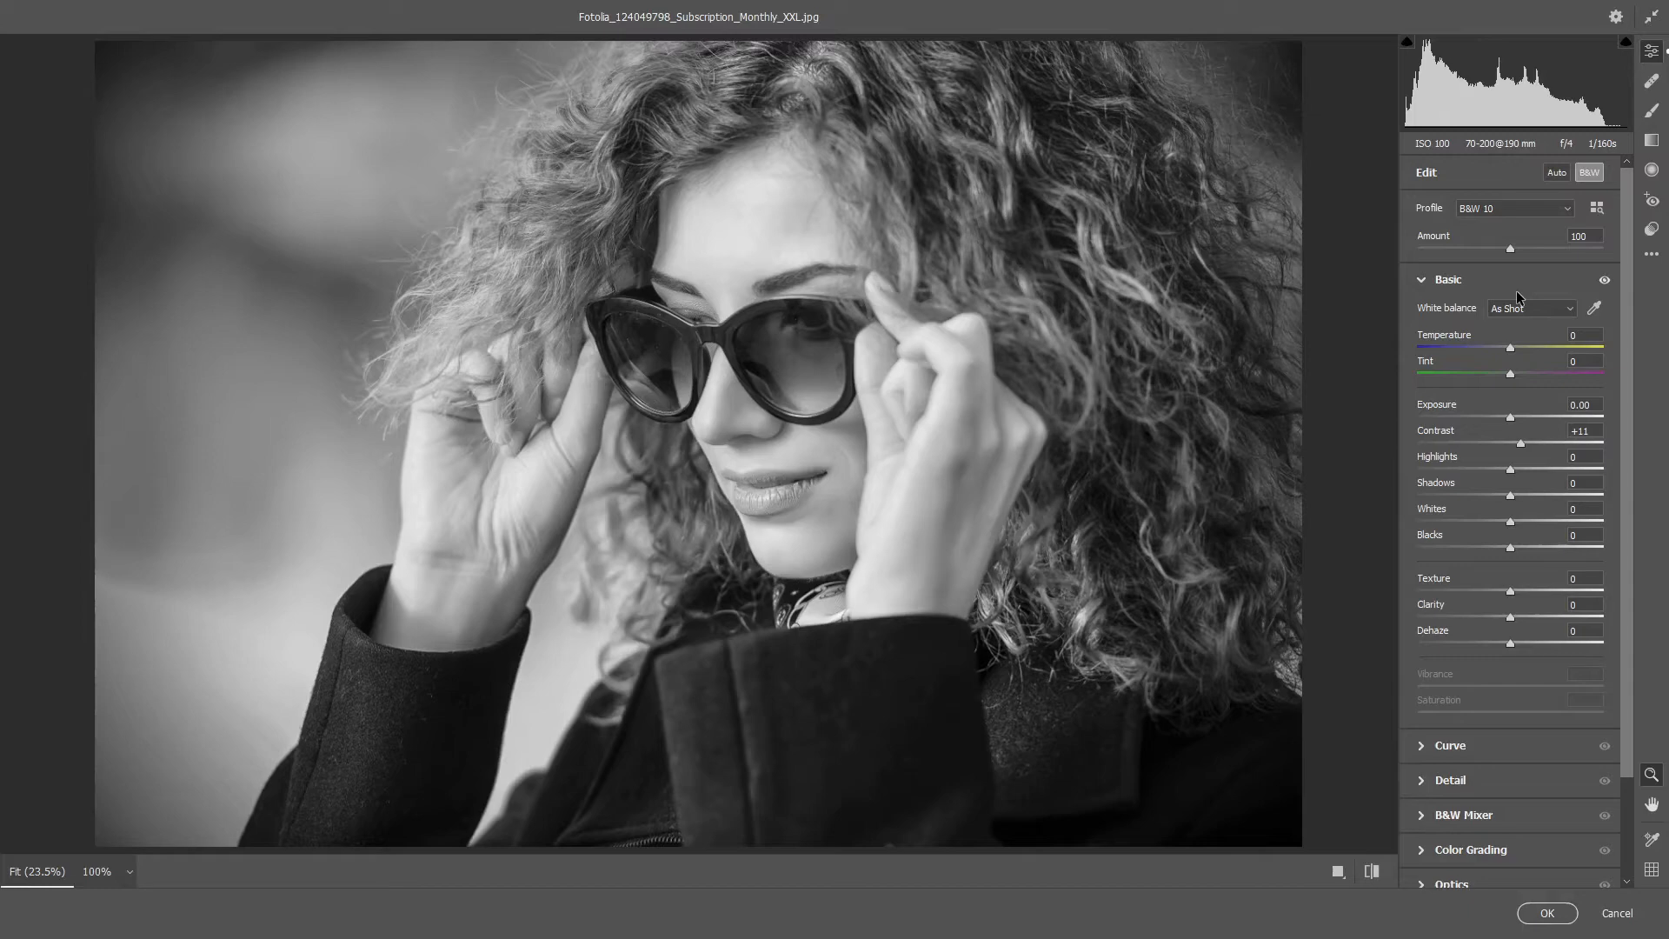
double_click(1522, 443)
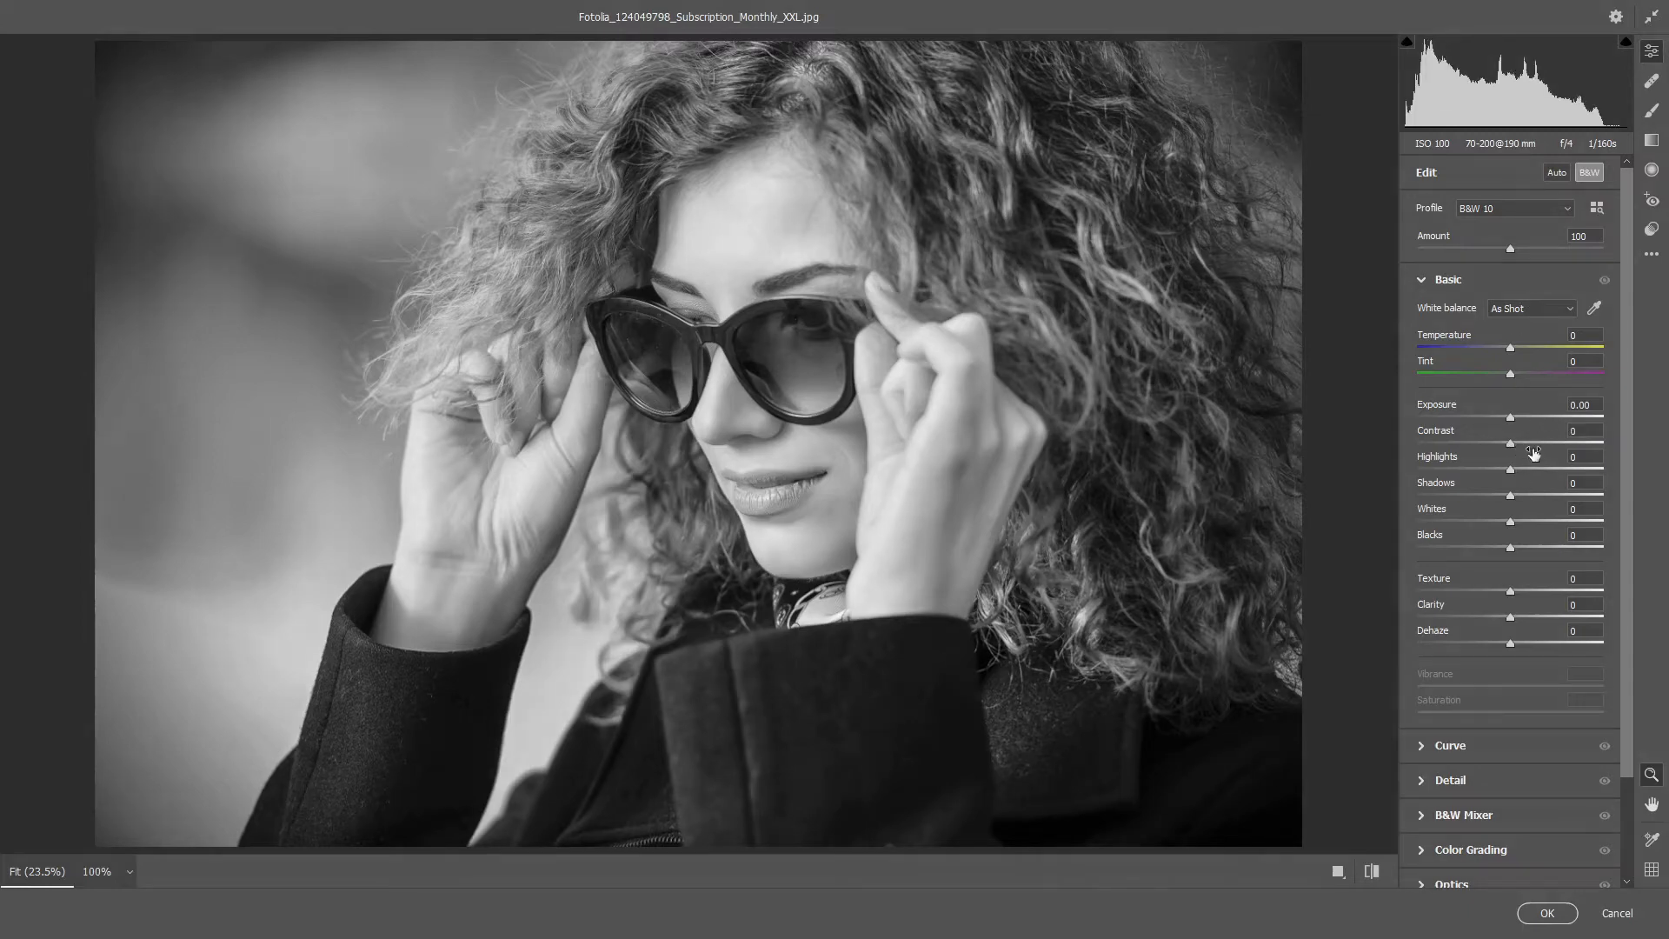
click(1420, 279)
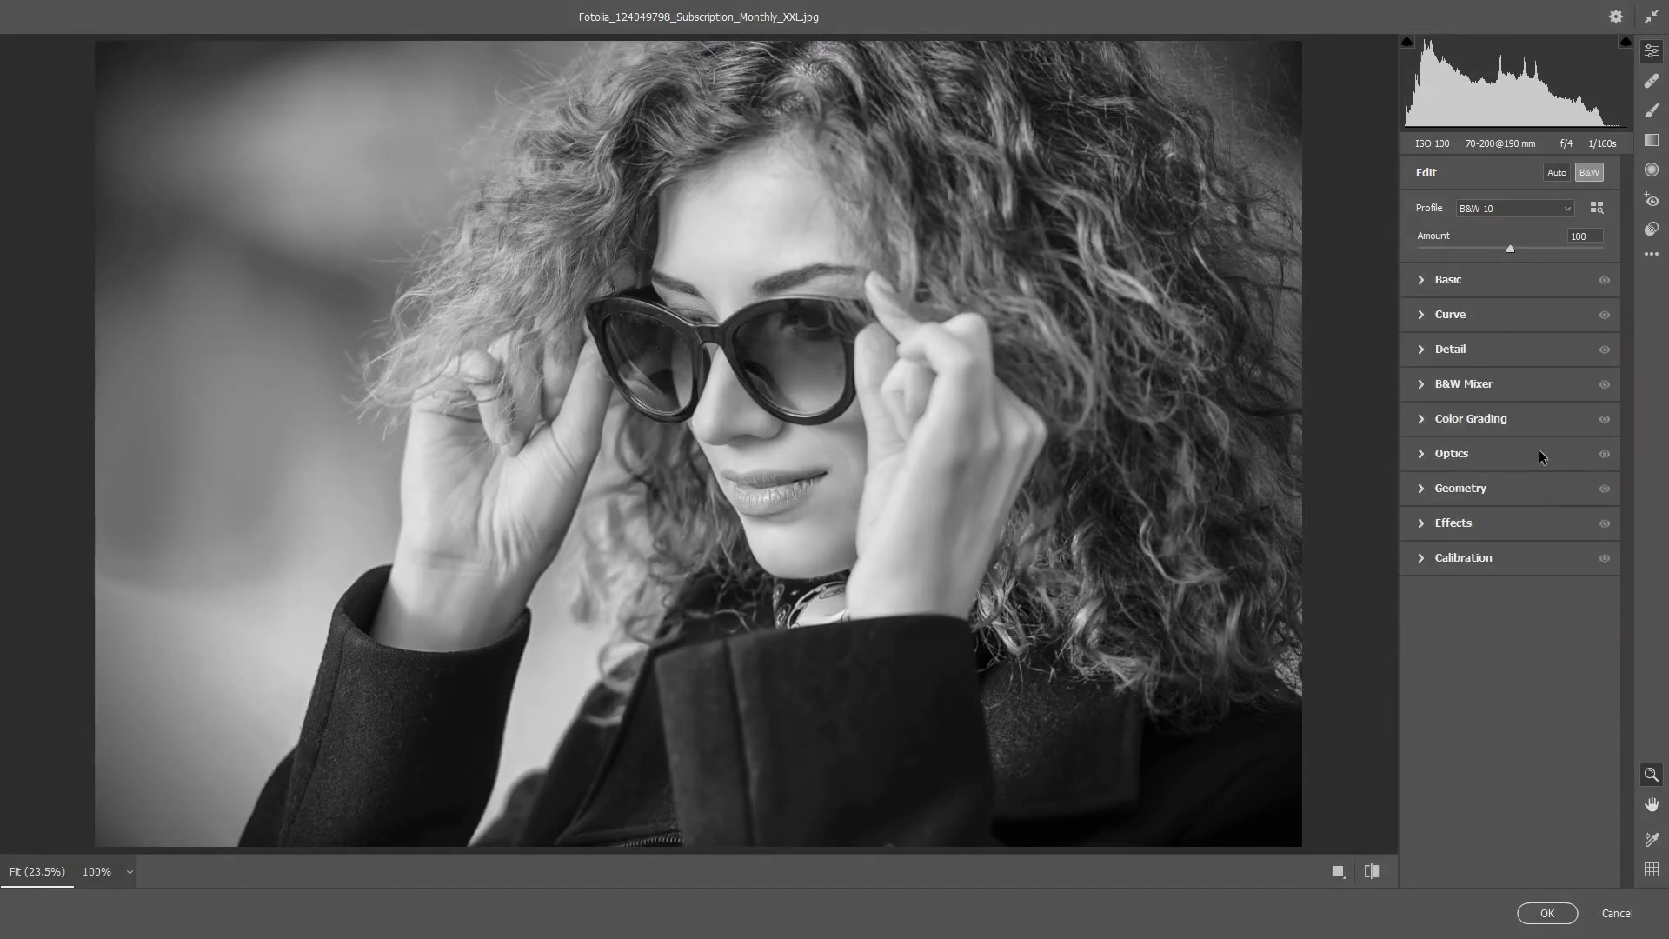
Step: Try Reds +49, Oranges -5 and Yellows +15 in the B&W Mixer, resetting each of them to zero
click(1422, 384)
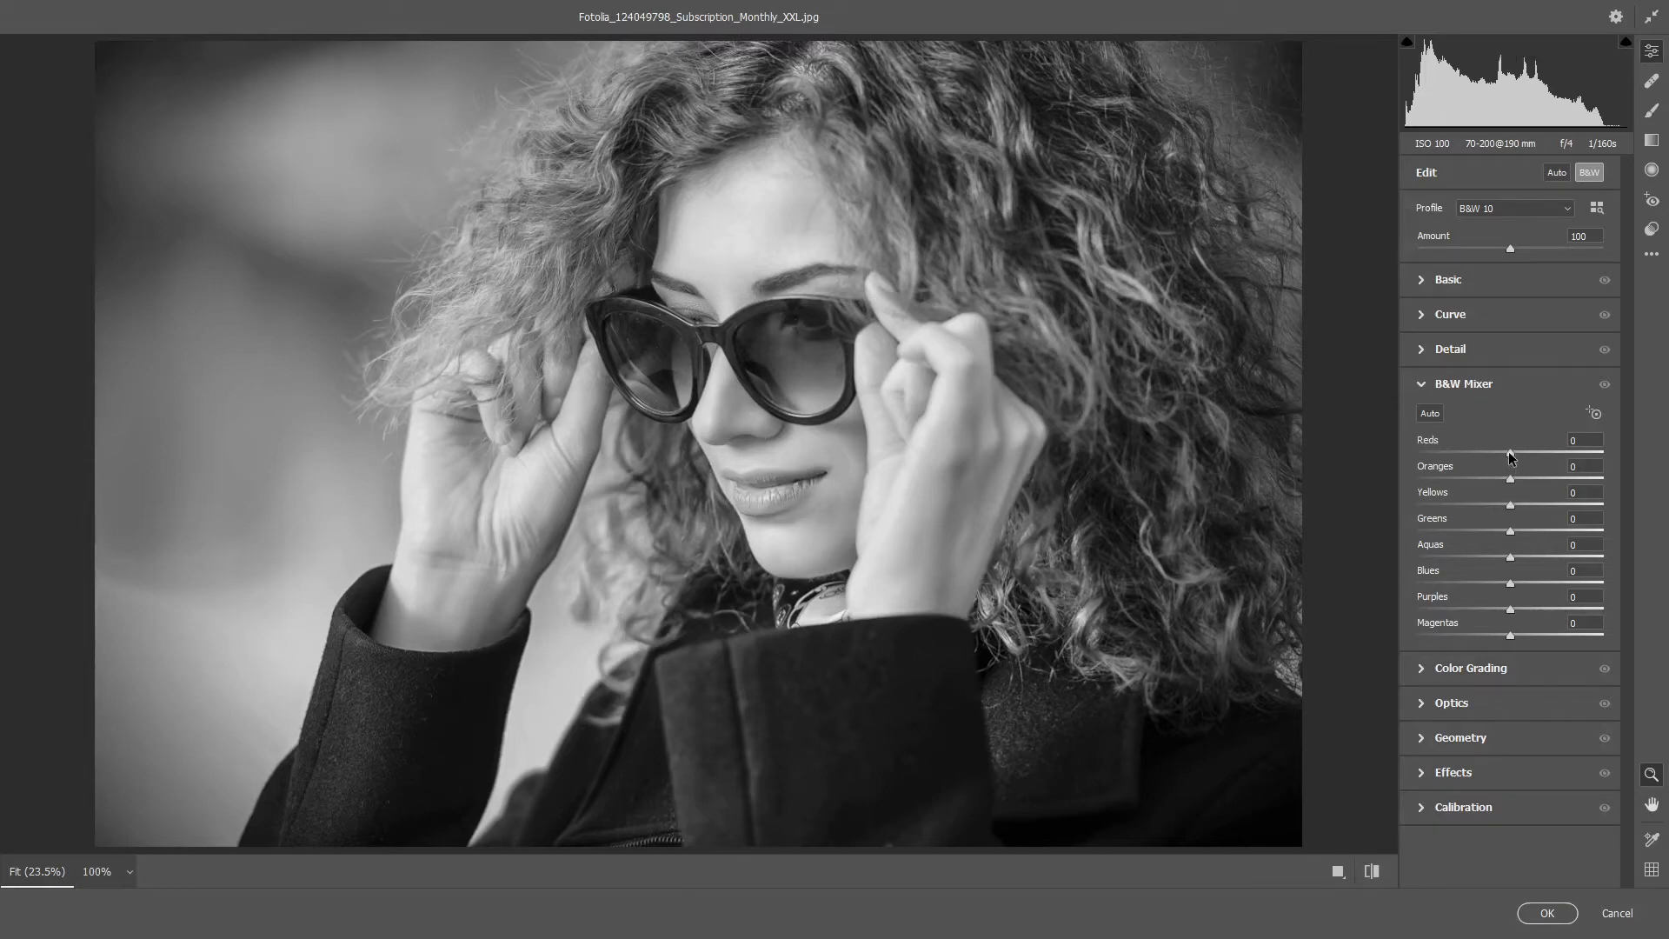
drag(1509, 452, 1554, 467)
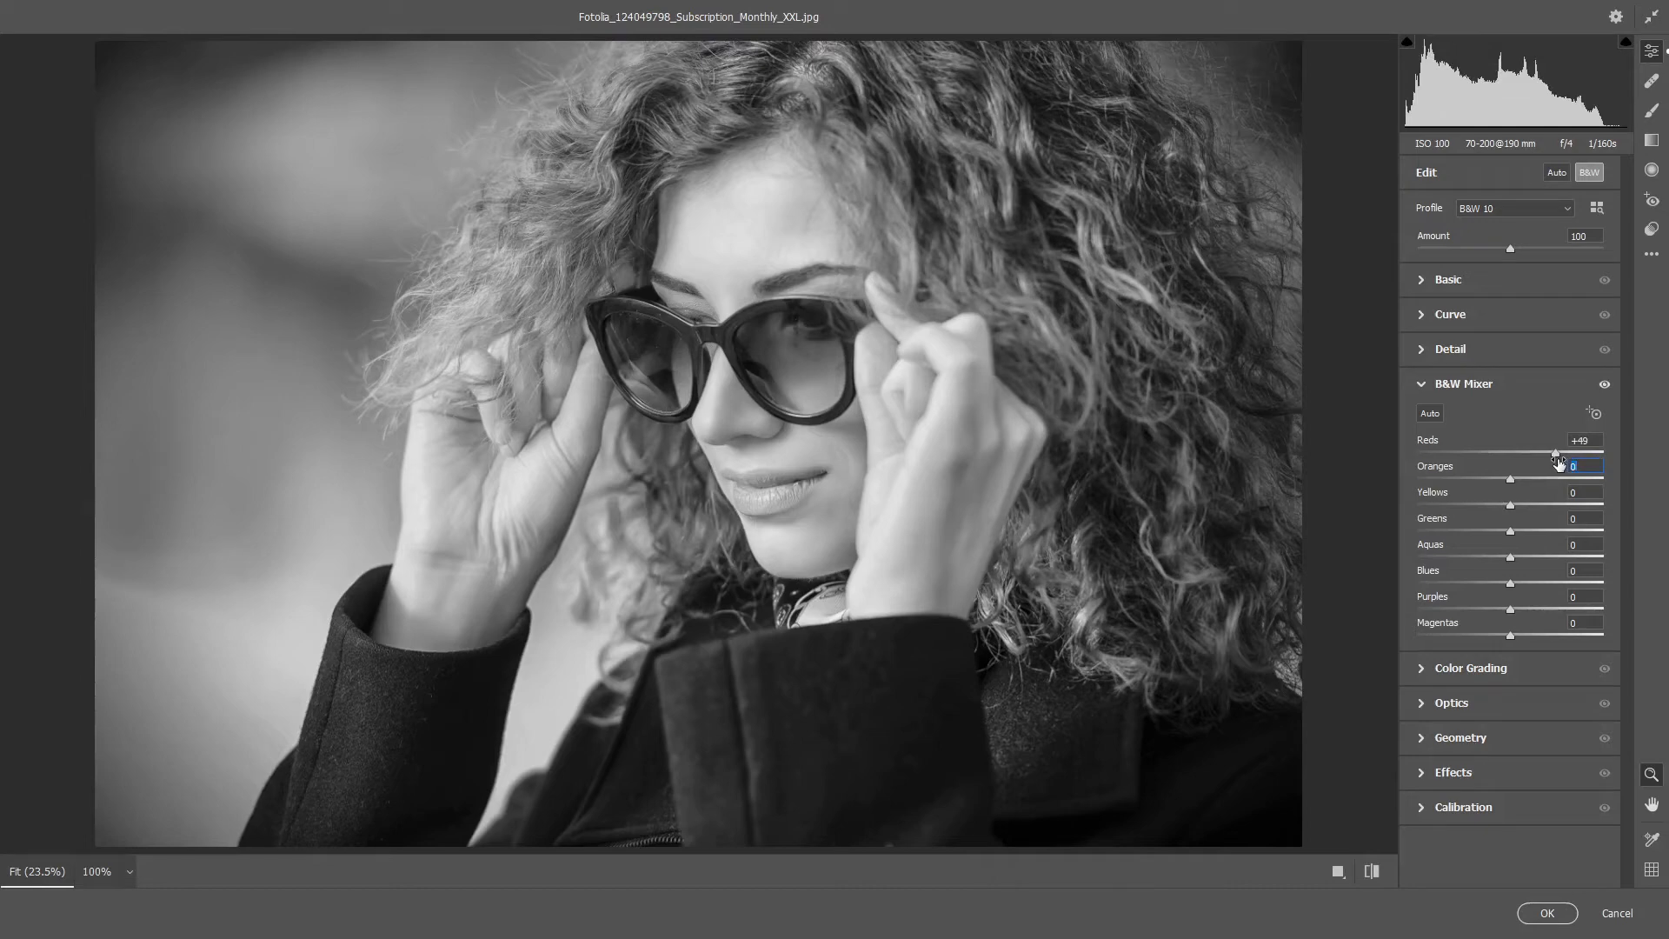
double_click(1558, 455)
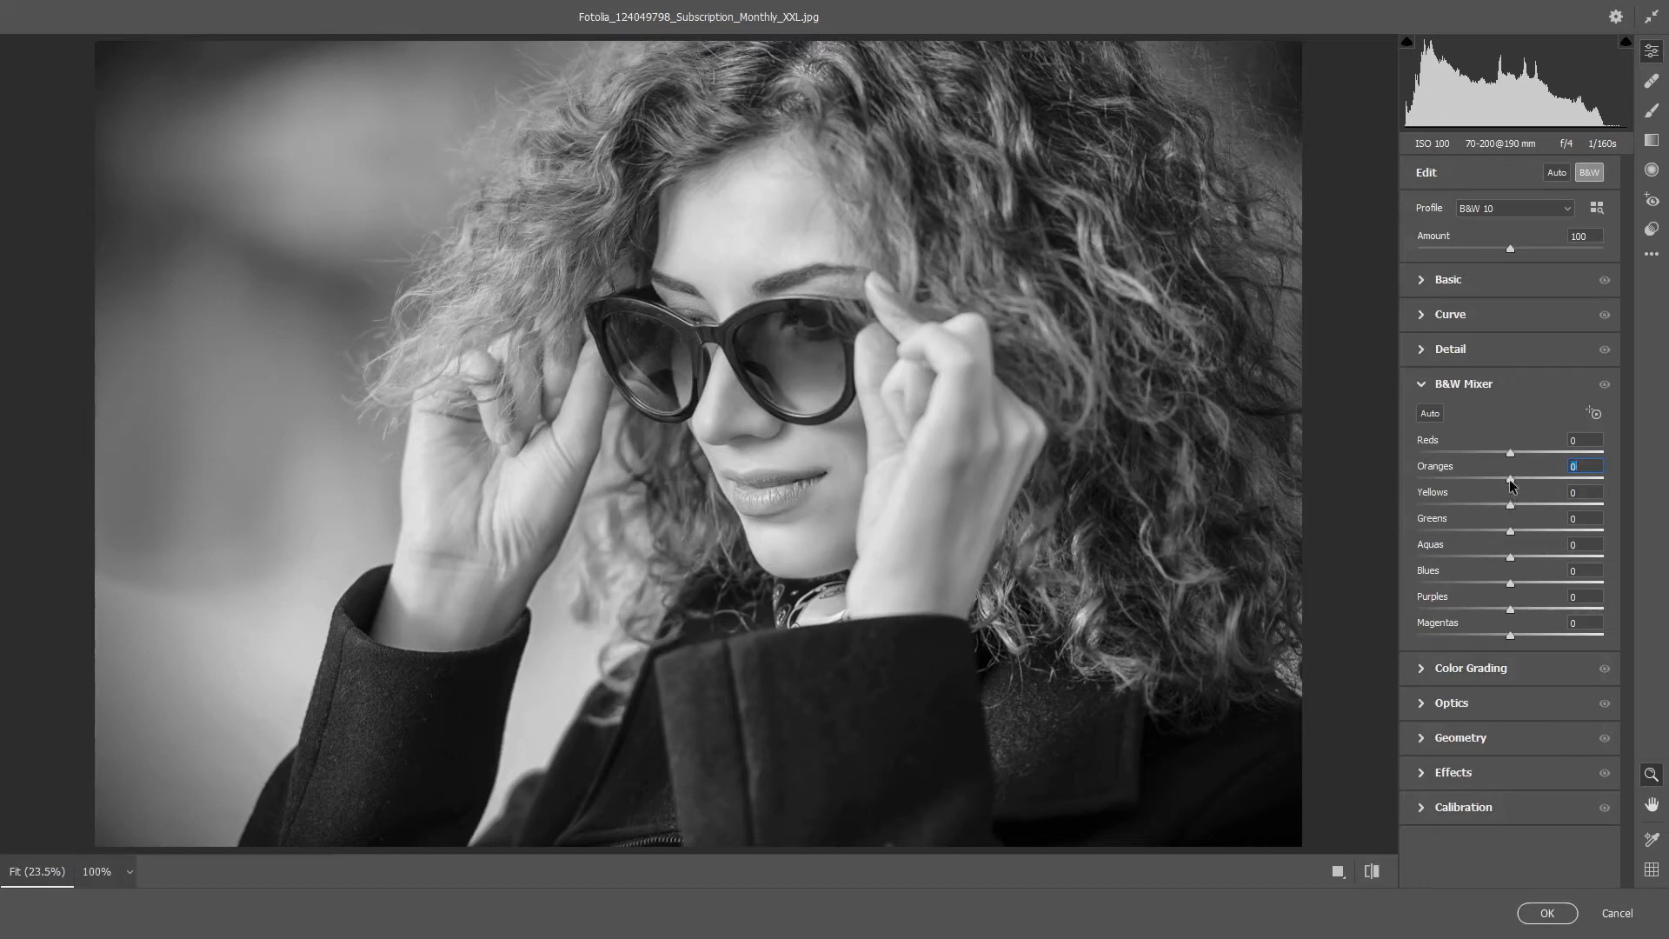
mouse_move(1510, 479)
mouse_down()
mouse_move(1570, 481)
mouse_move(1505, 480)
mouse_up()
mouse_move(1514, 505)
mouse_down()
mouse_move(1574, 506)
mouse_move(1488, 514)
mouse_move(1526, 515)
mouse_up()
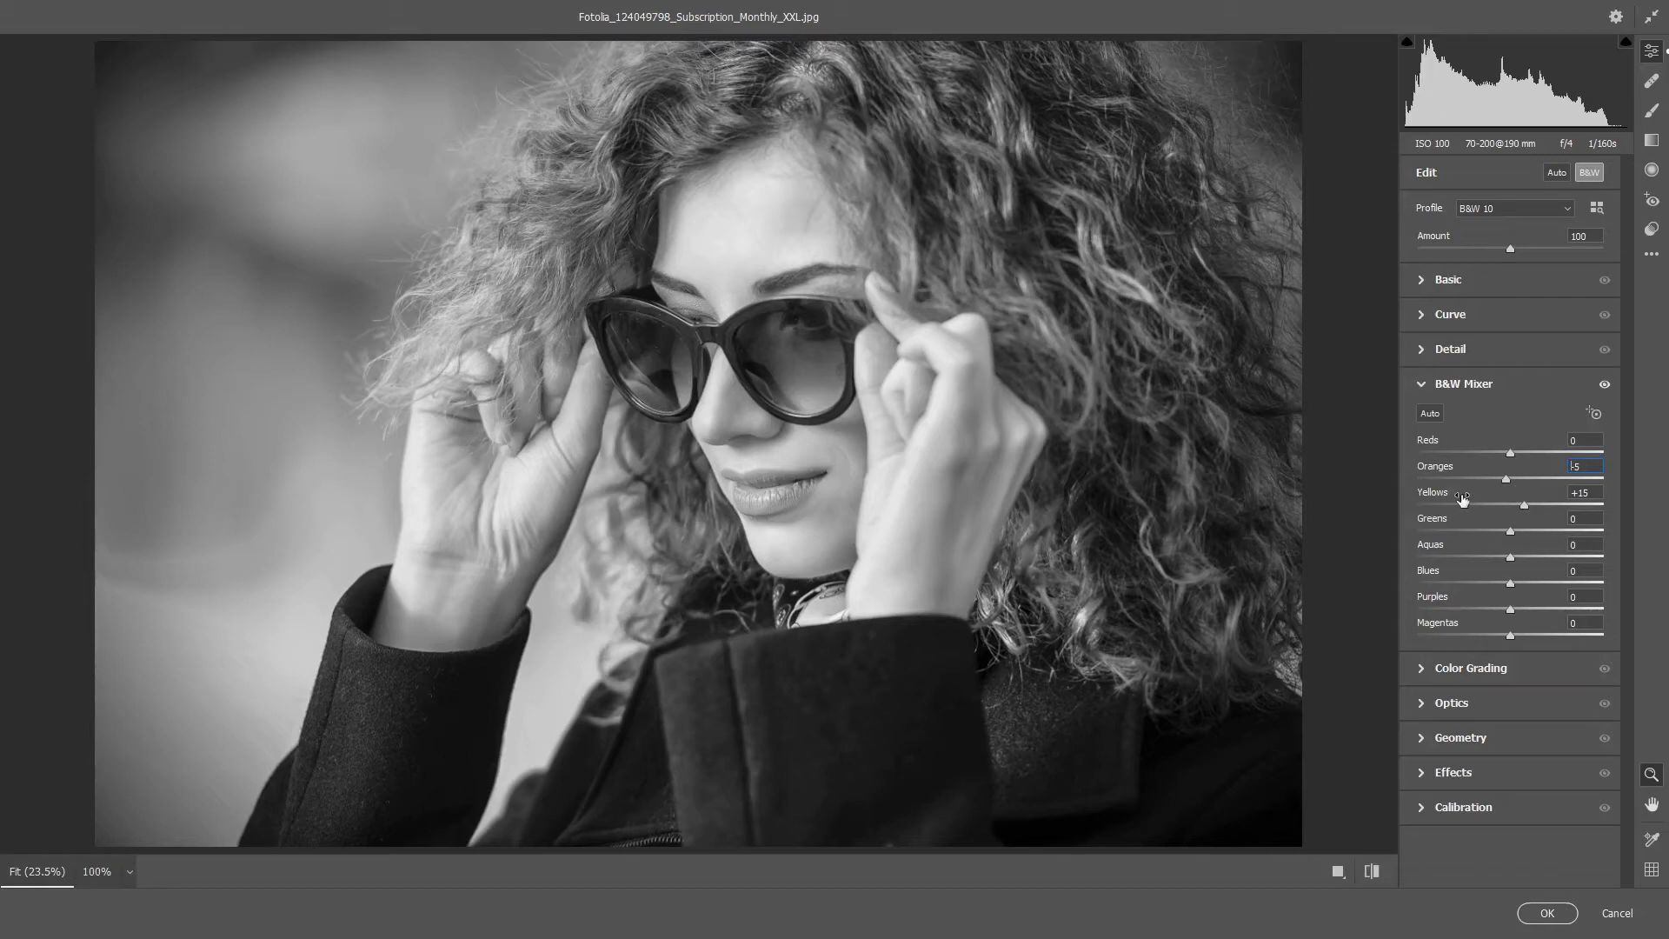
double_click(1506, 478)
double_click(1525, 504)
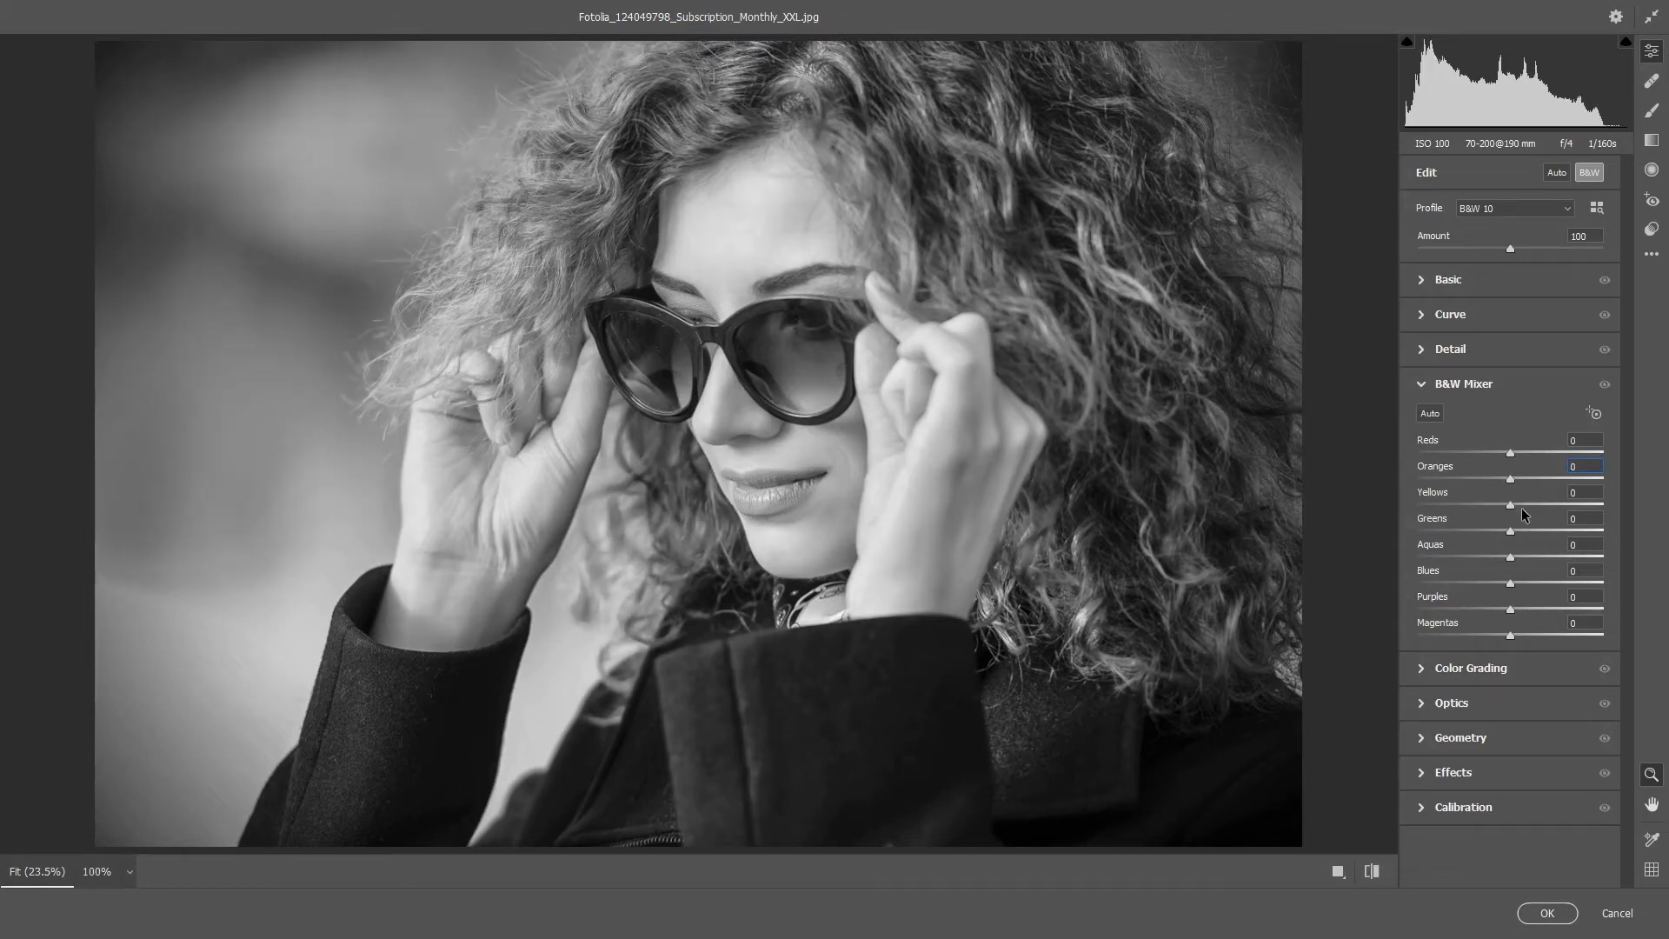
Step: Try the automatic B&W Mixer adjustment and reset all eight colour values to zero
click(1431, 414)
key(ctrl+z)
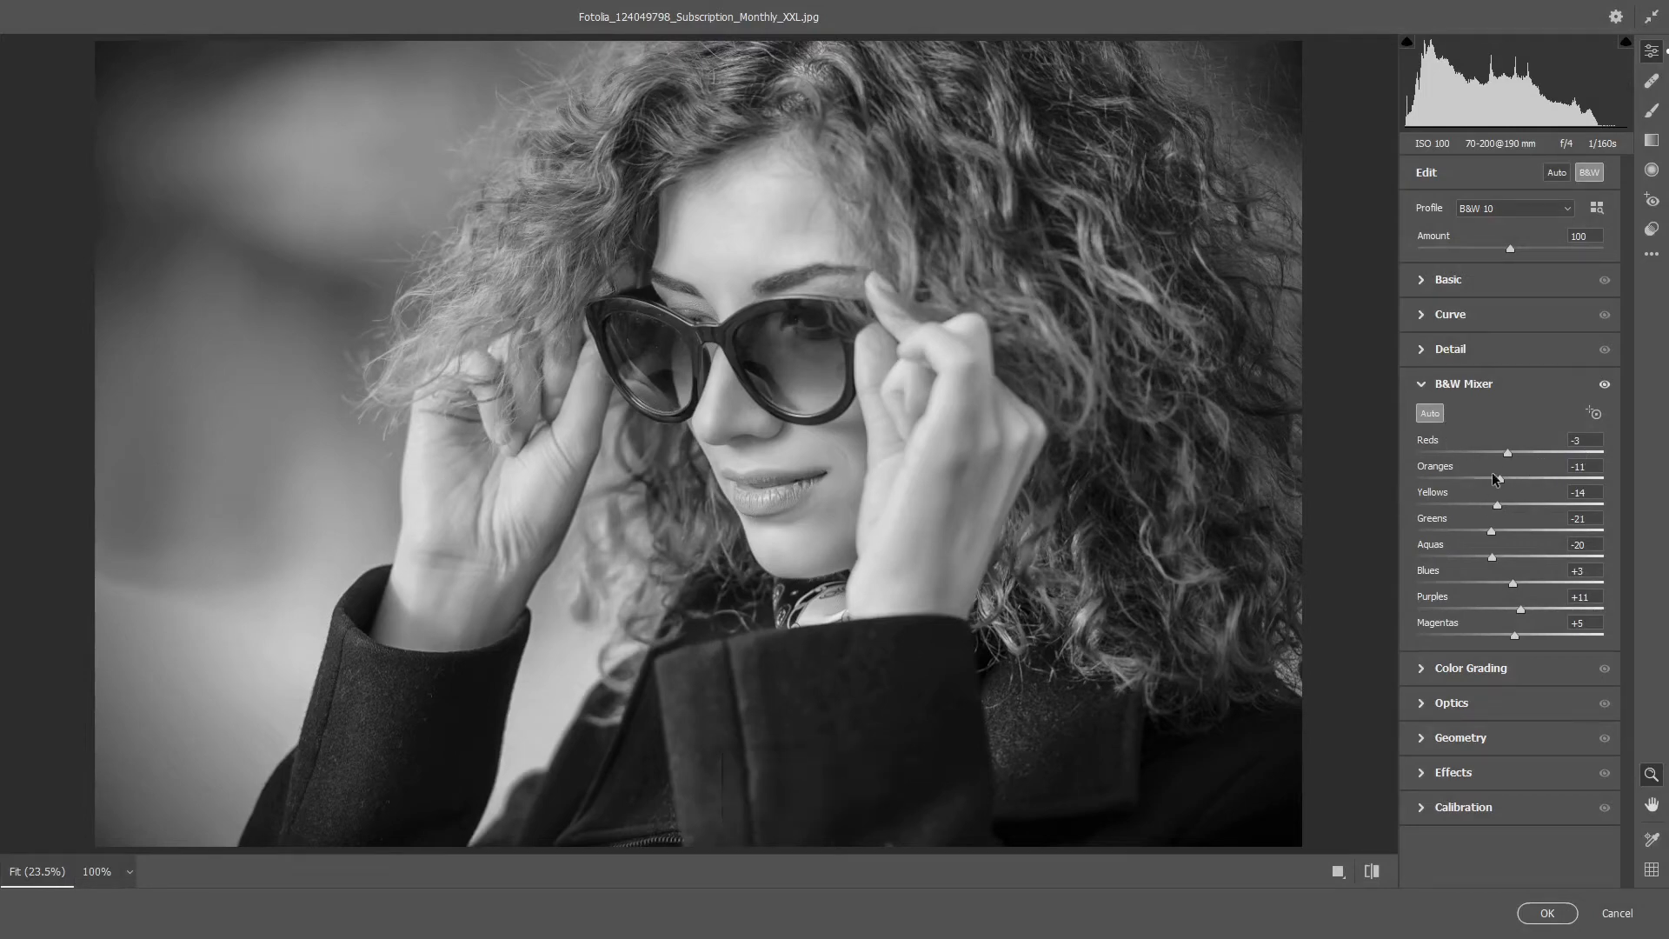
drag(1510, 457, 1511, 482)
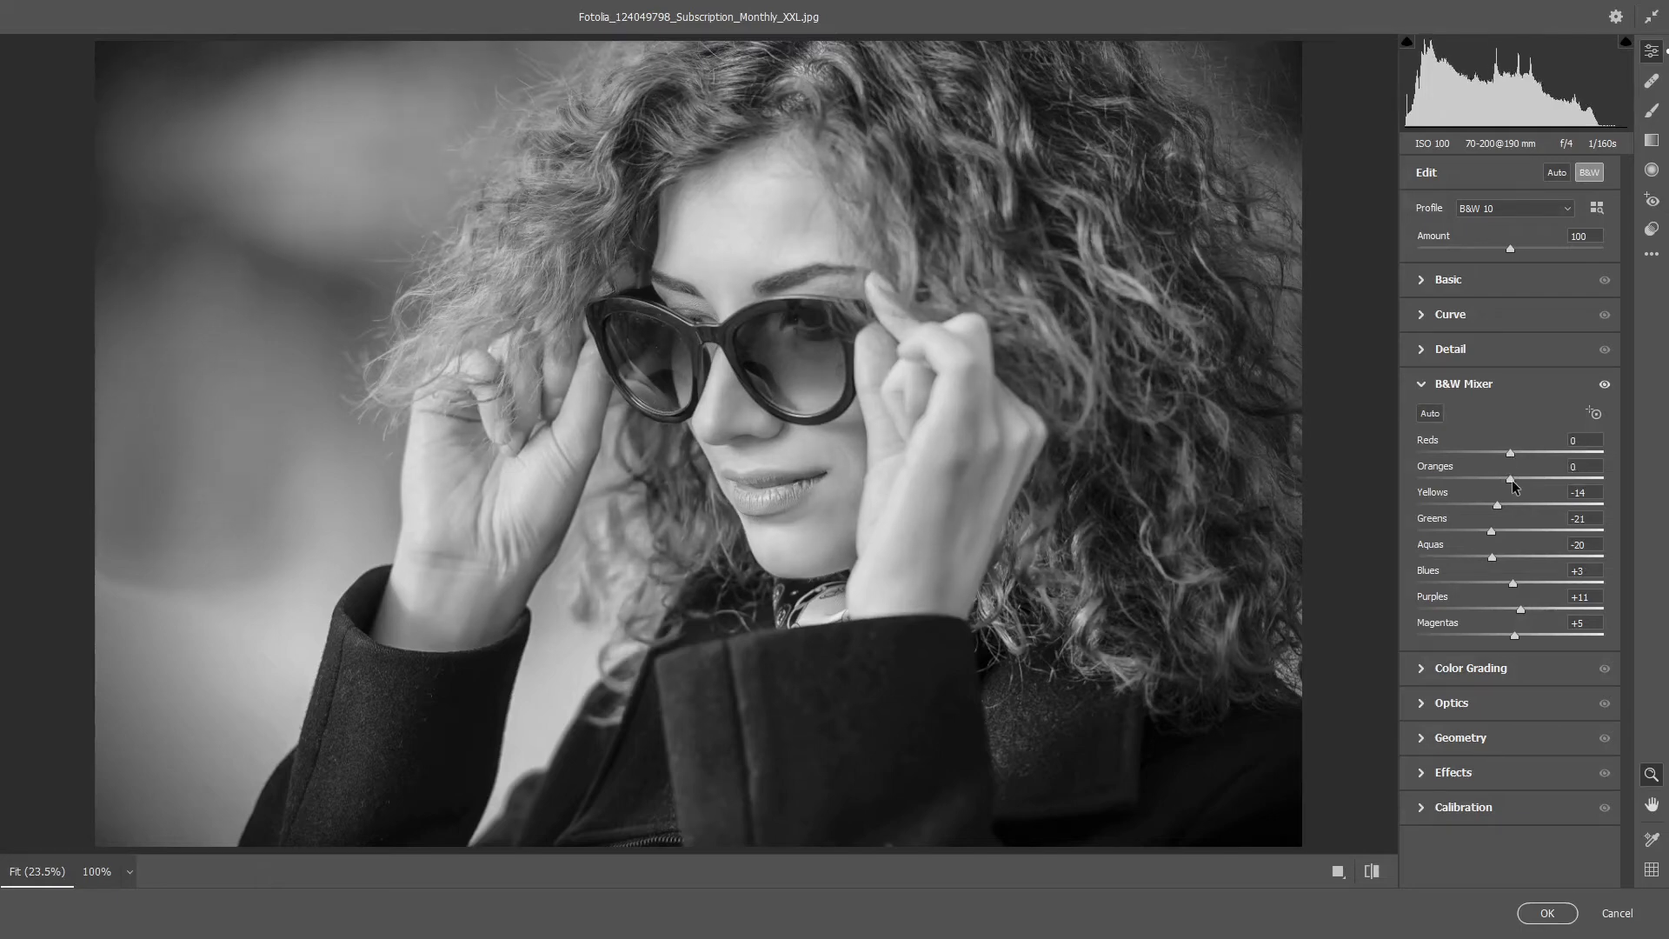
drag(1500, 515, 1511, 504)
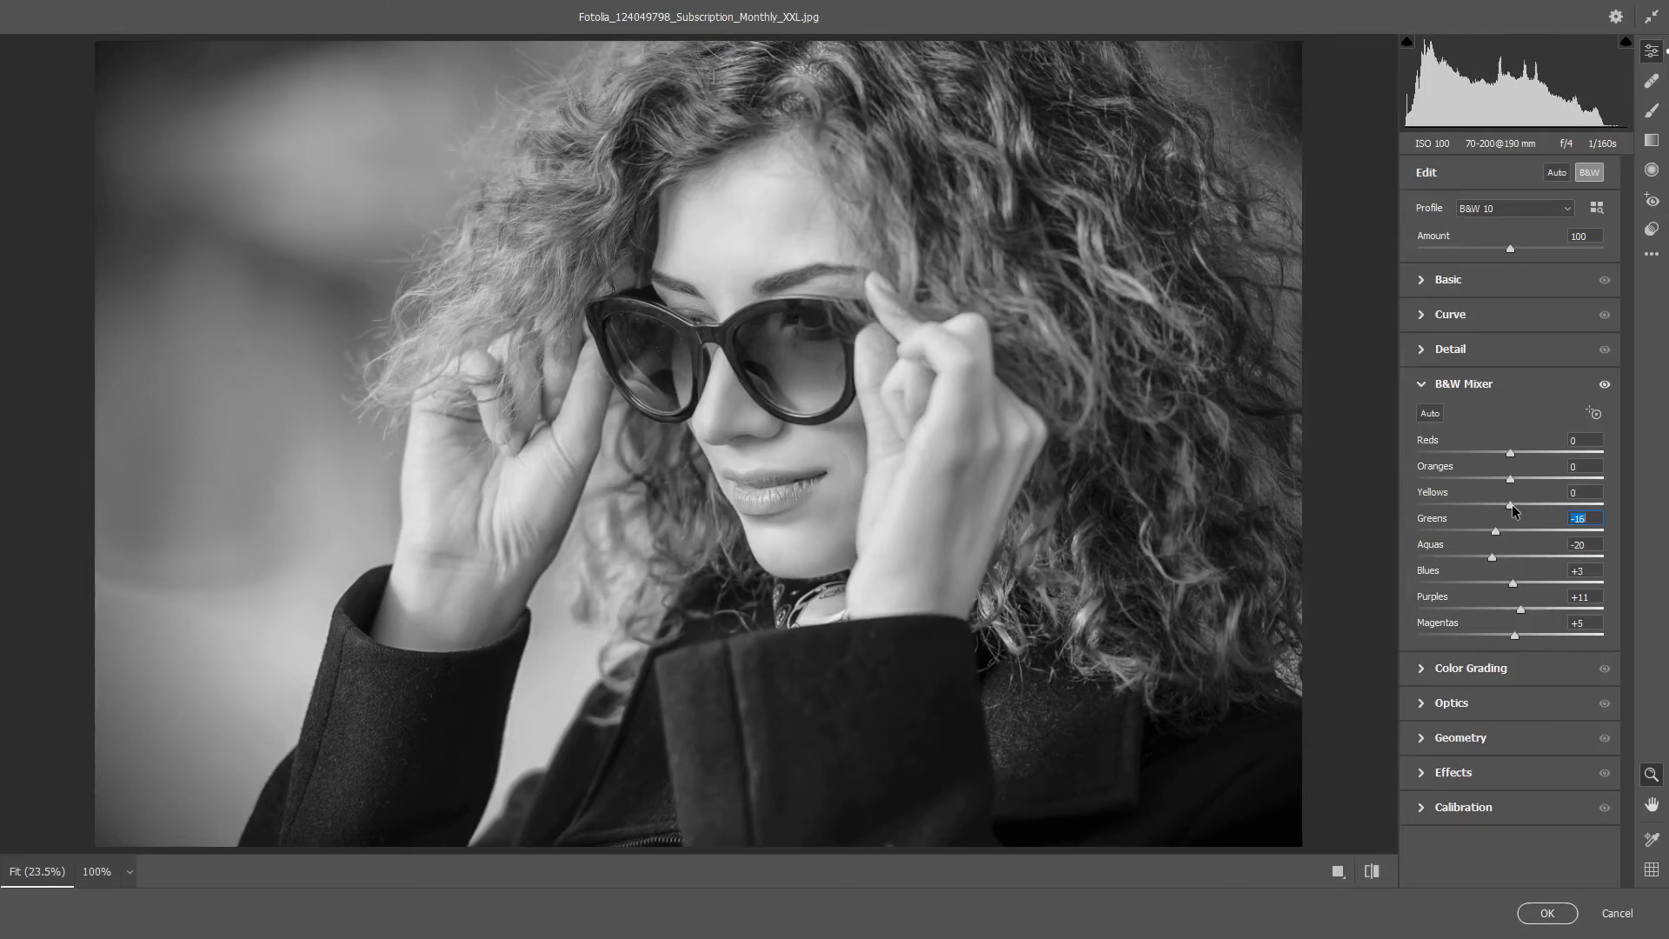
double_click(1497, 531)
double_click(1493, 556)
double_click(1513, 582)
double_click(1521, 608)
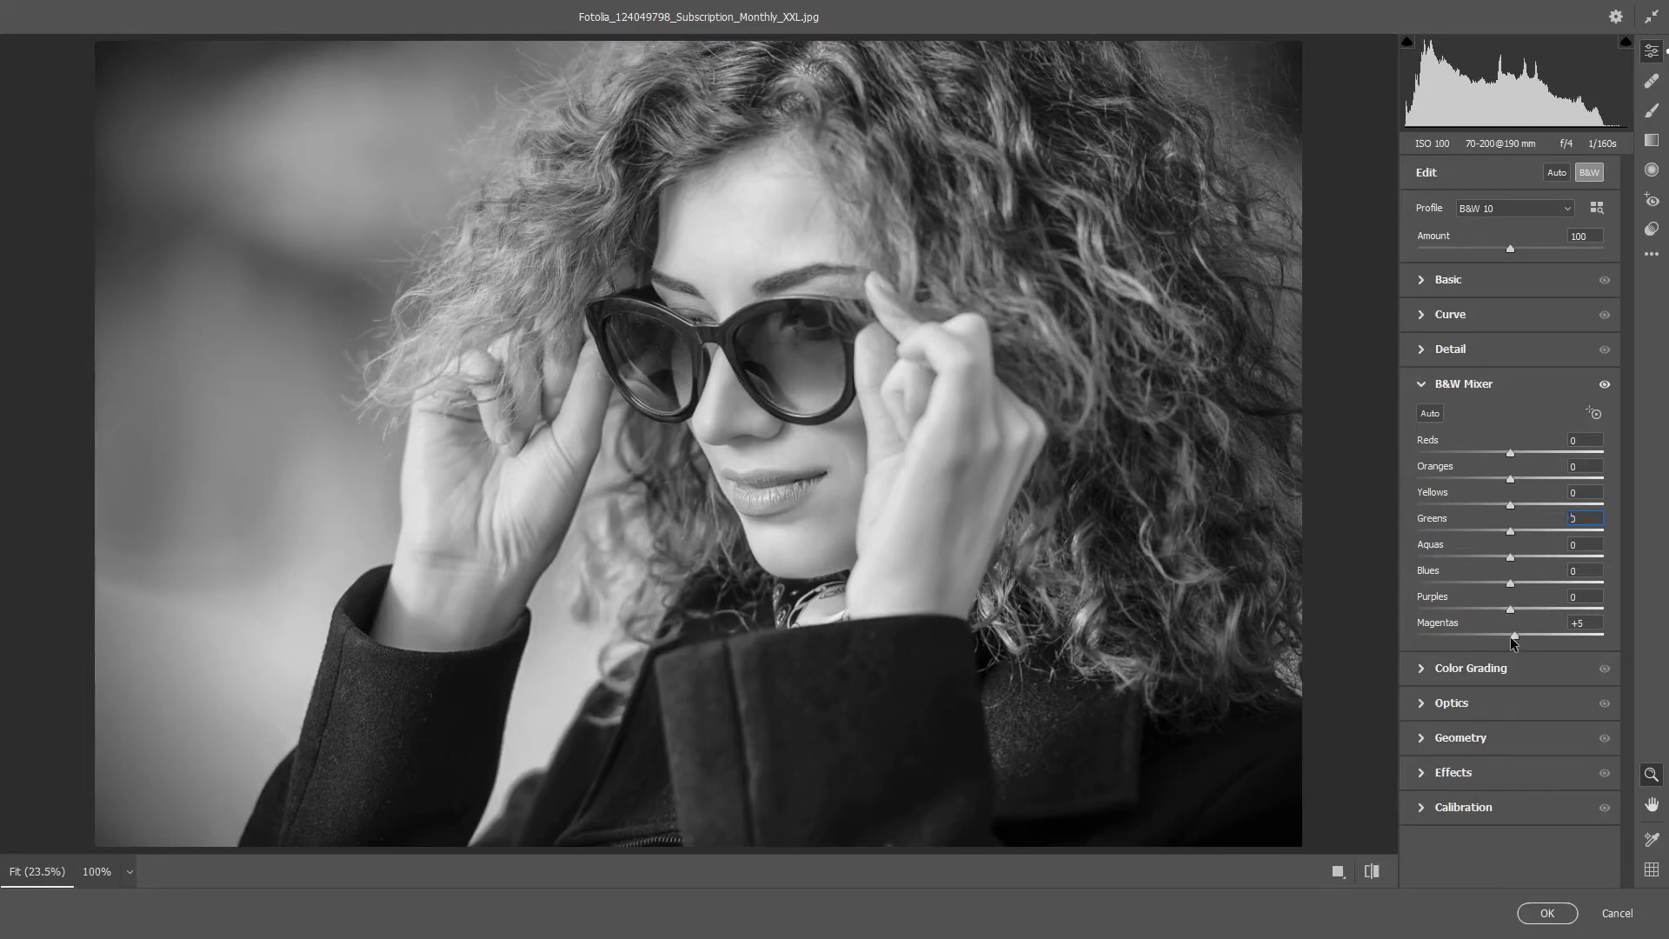
double_click(1514, 635)
Step: Using targeted adjustment, darken the forehead, lighten the hair to Oranges +15, Yellows -15, and lighten the coat sleeve to Aquas +7, Blues +28
click(1596, 416)
mouse_move(716, 222)
mouse_down()
mouse_move(796, 221)
mouse_move(701, 222)
mouse_up()
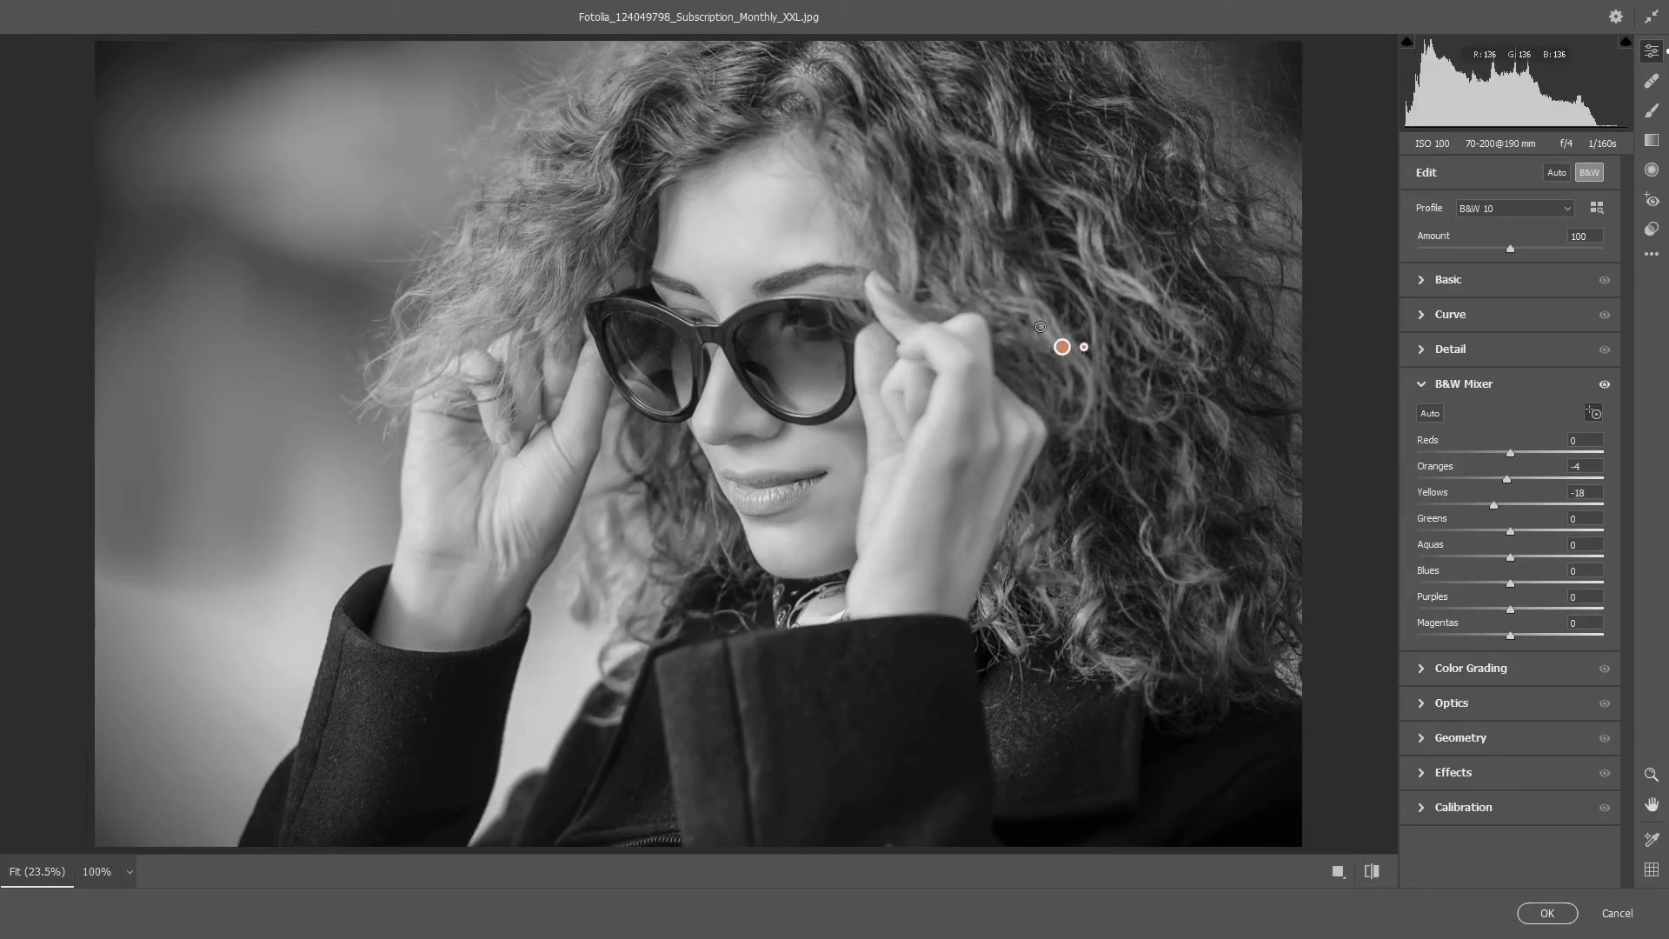
mouse_move(1039, 327)
mouse_down()
mouse_move(1019, 327)
mouse_move(1077, 327)
mouse_move(1049, 327)
mouse_up()
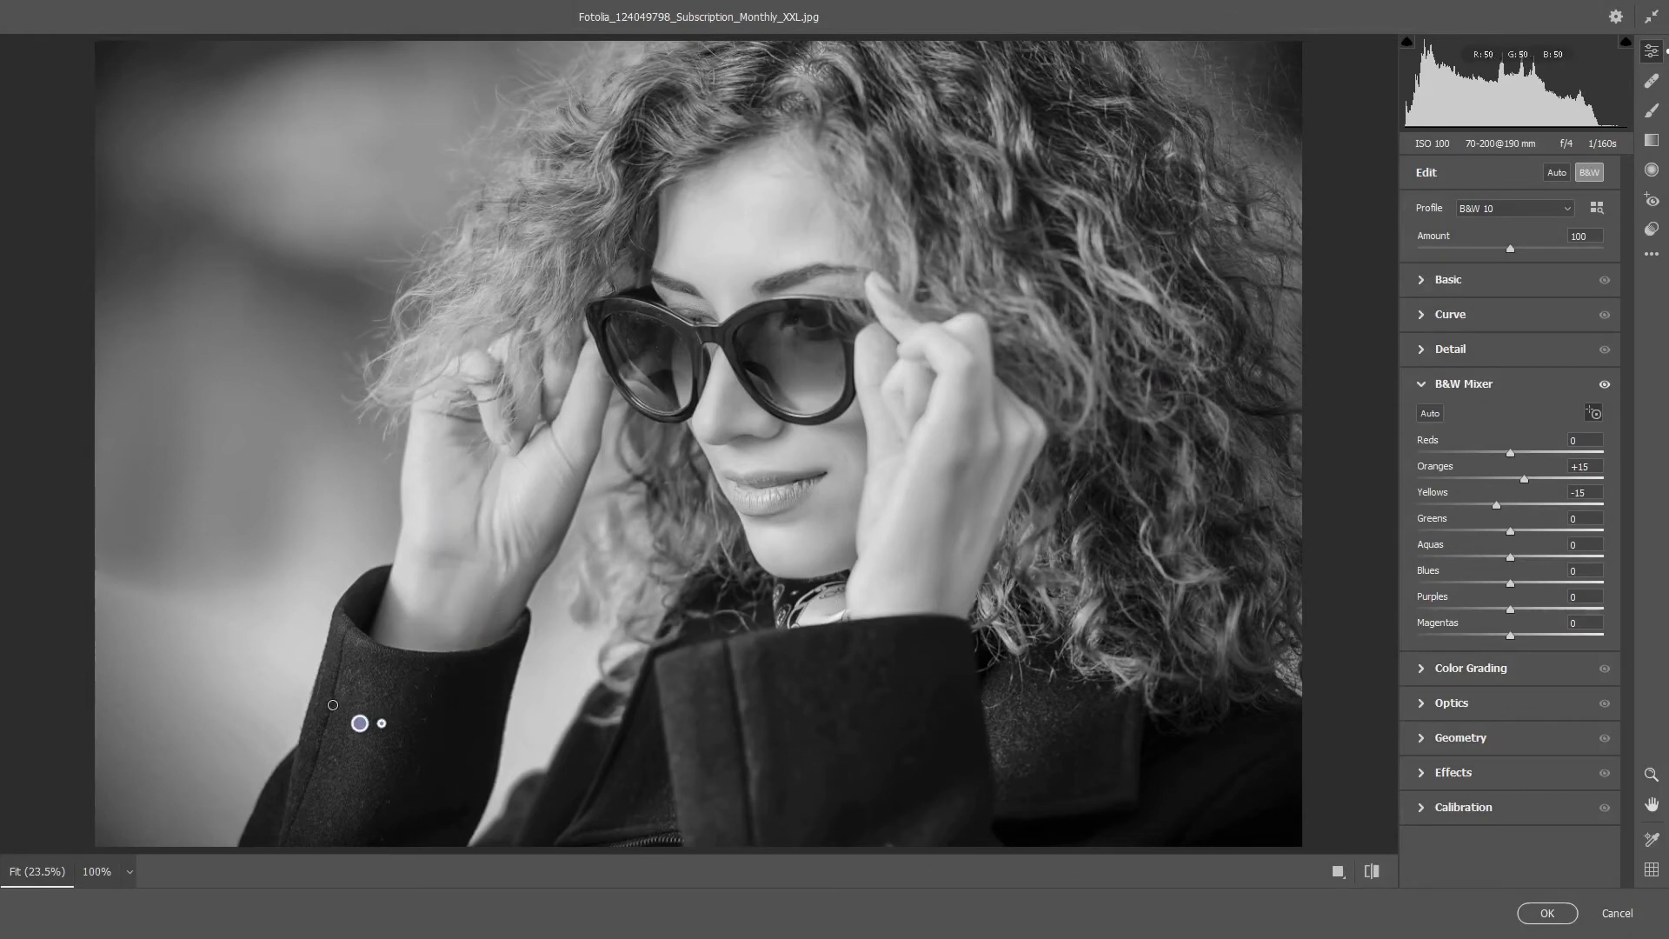
mouse_move(325, 701)
mouse_down()
mouse_move(302, 702)
mouse_move(350, 702)
mouse_up()
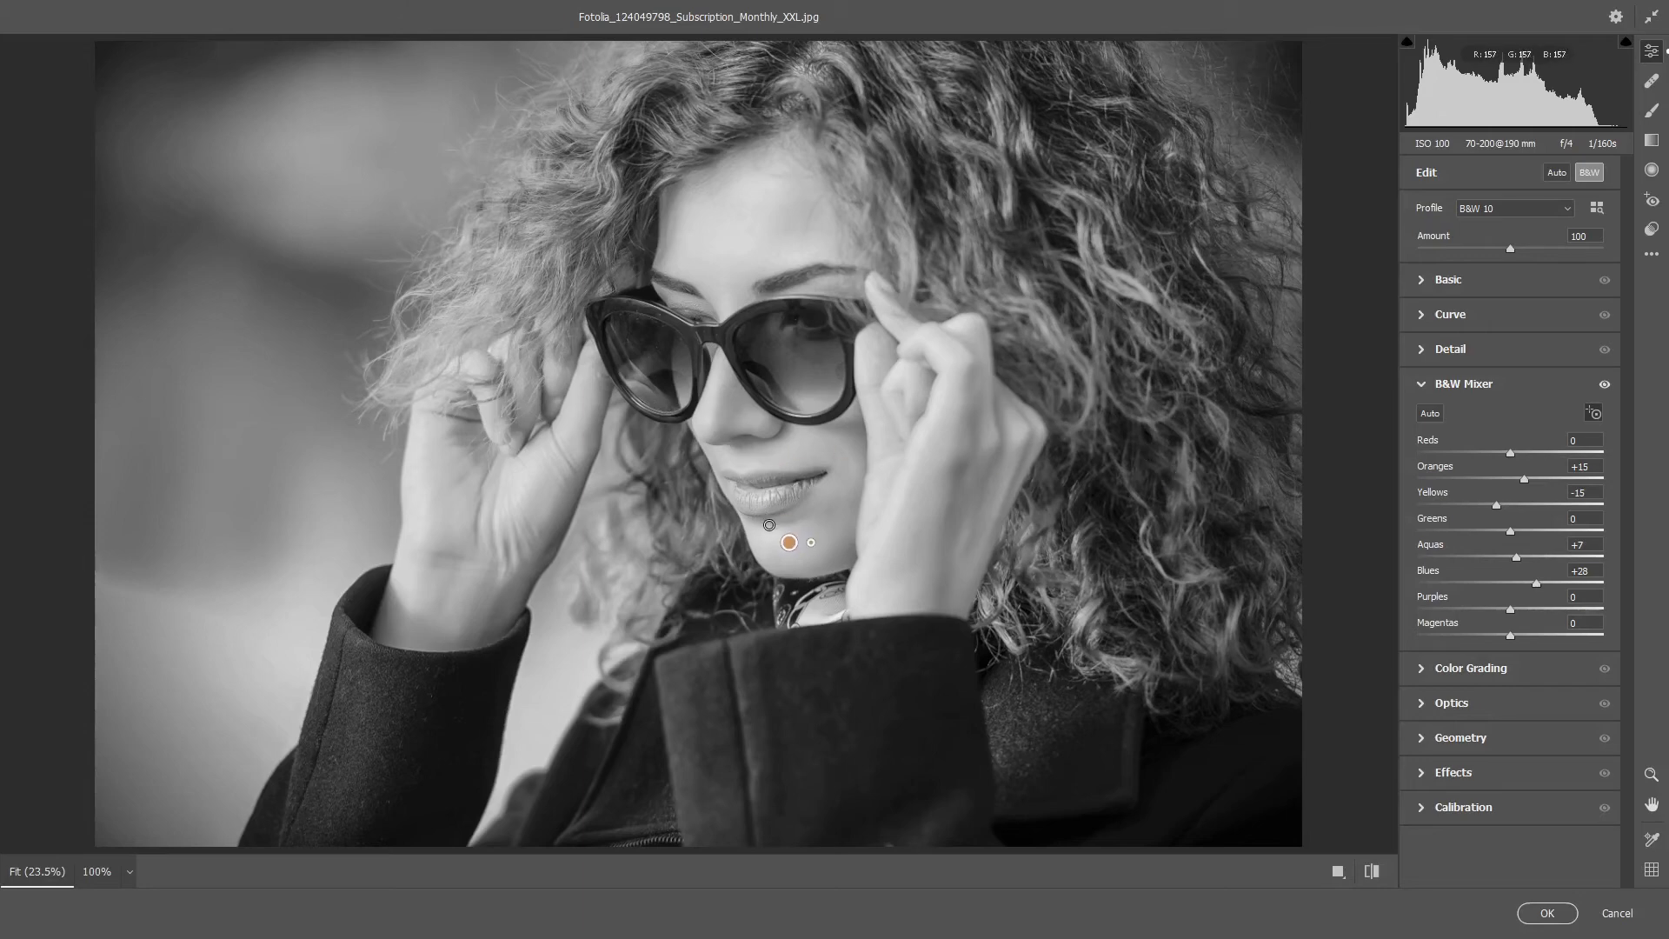
Step: Darken the chin with targeted adjustment to Oranges +10, Yellows -19, and reset all Camera Raw settings to their state at opening
mouse_move(769, 525)
mouse_down()
mouse_move(682, 525)
mouse_move(765, 528)
mouse_up()
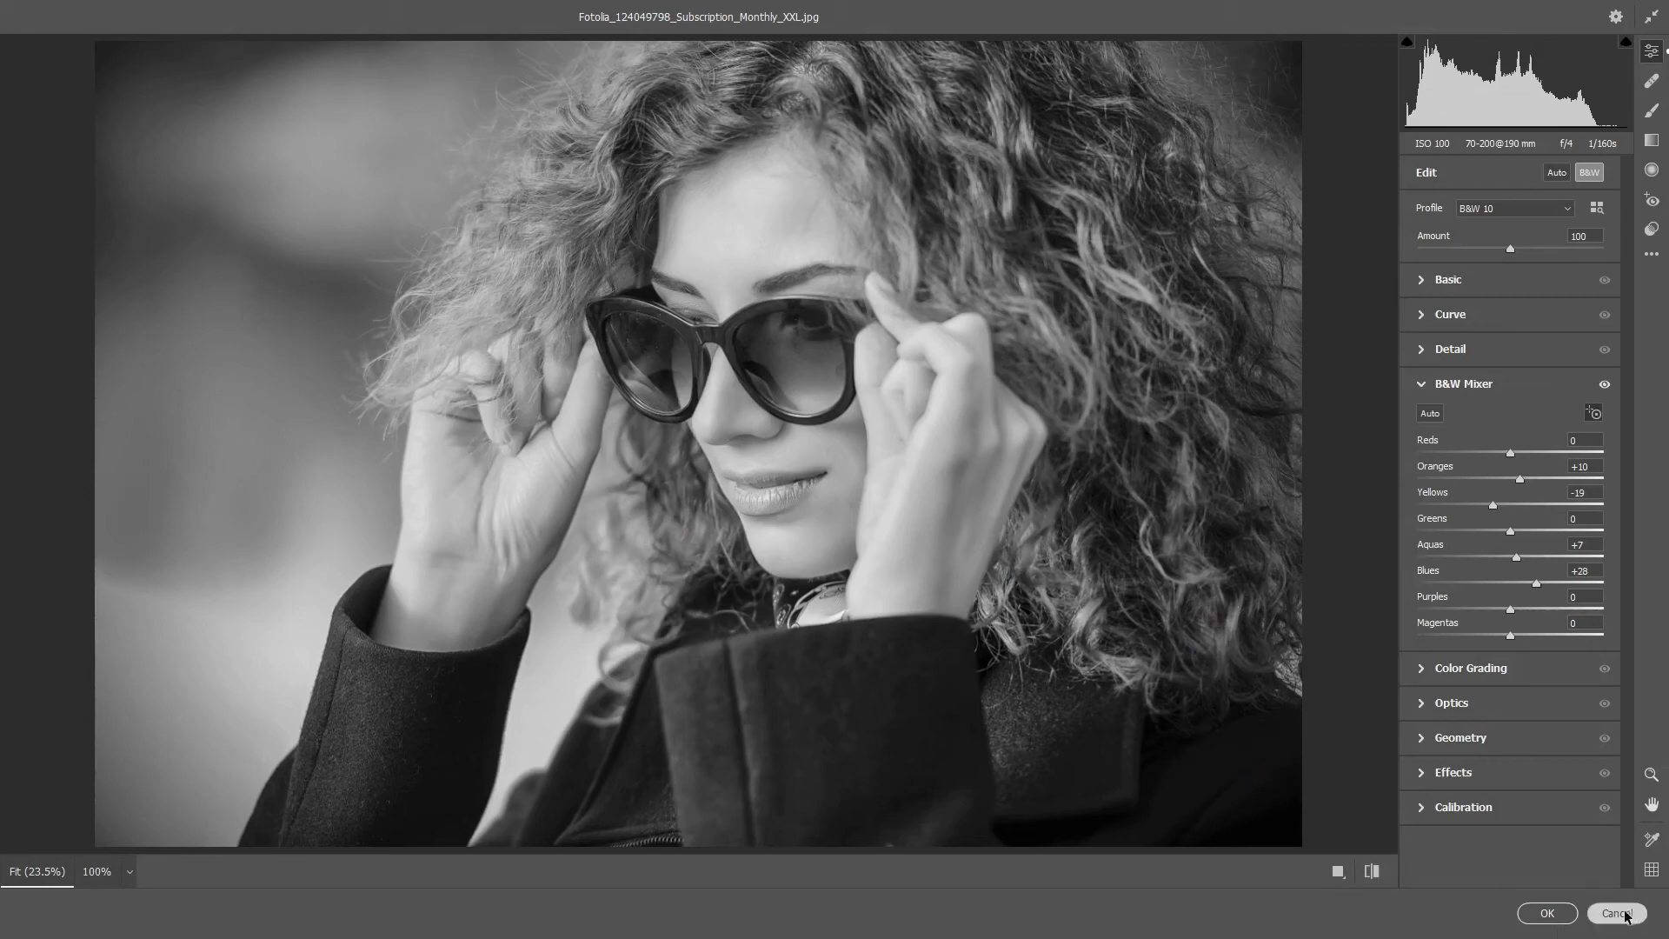
click(1652, 256)
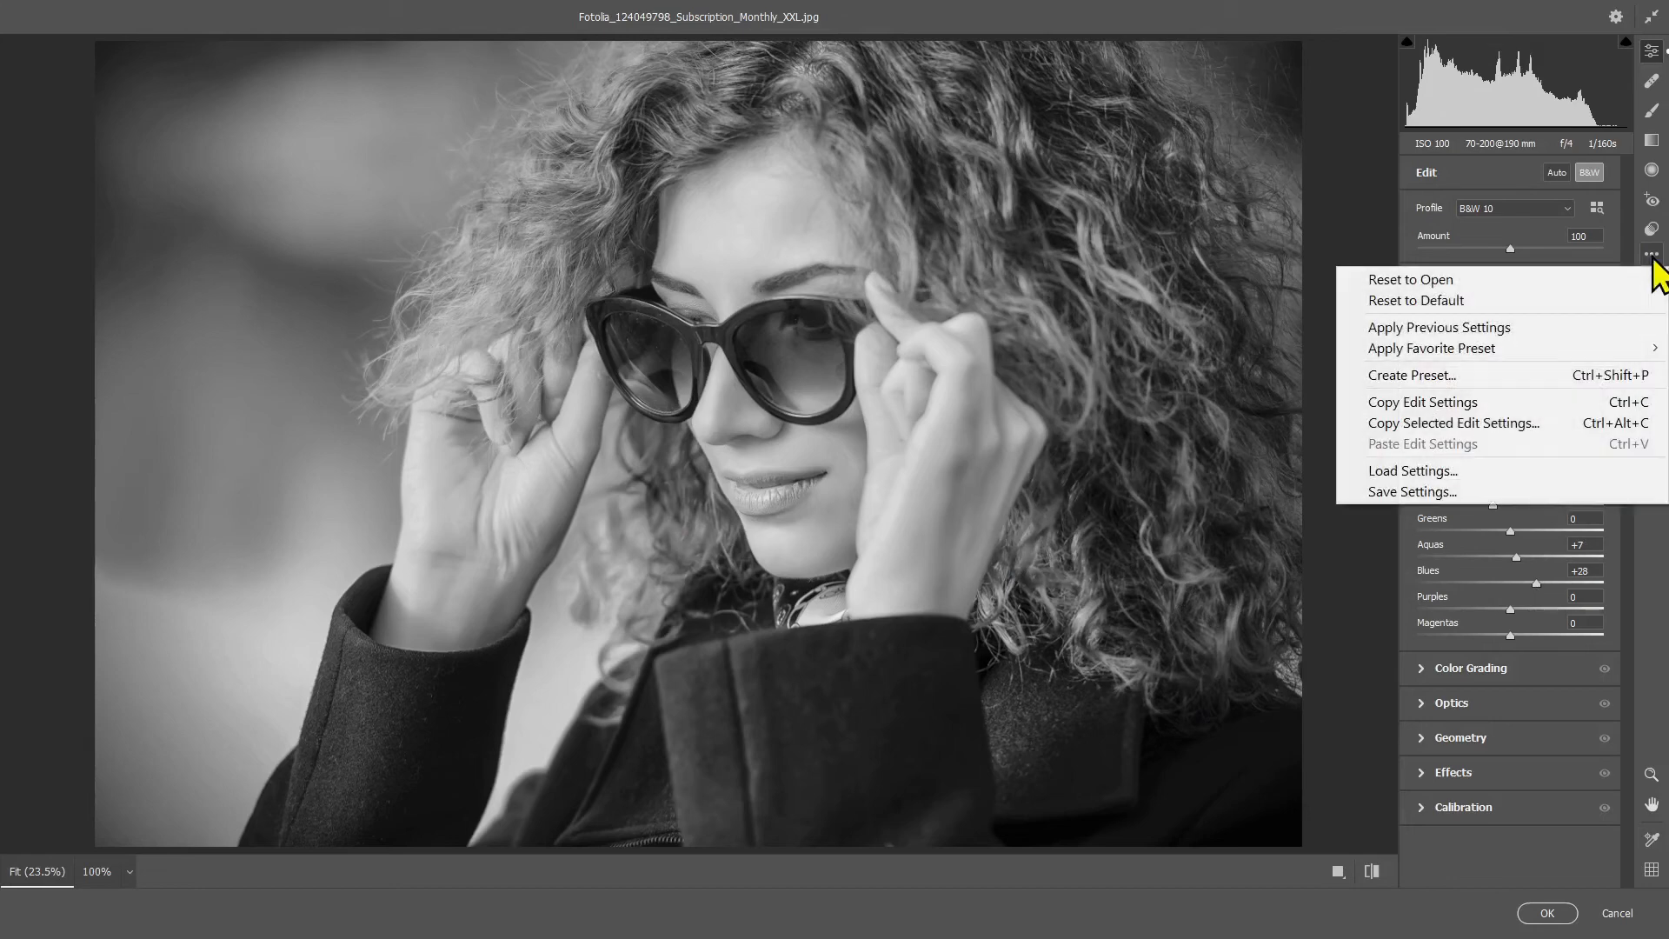
click(1529, 276)
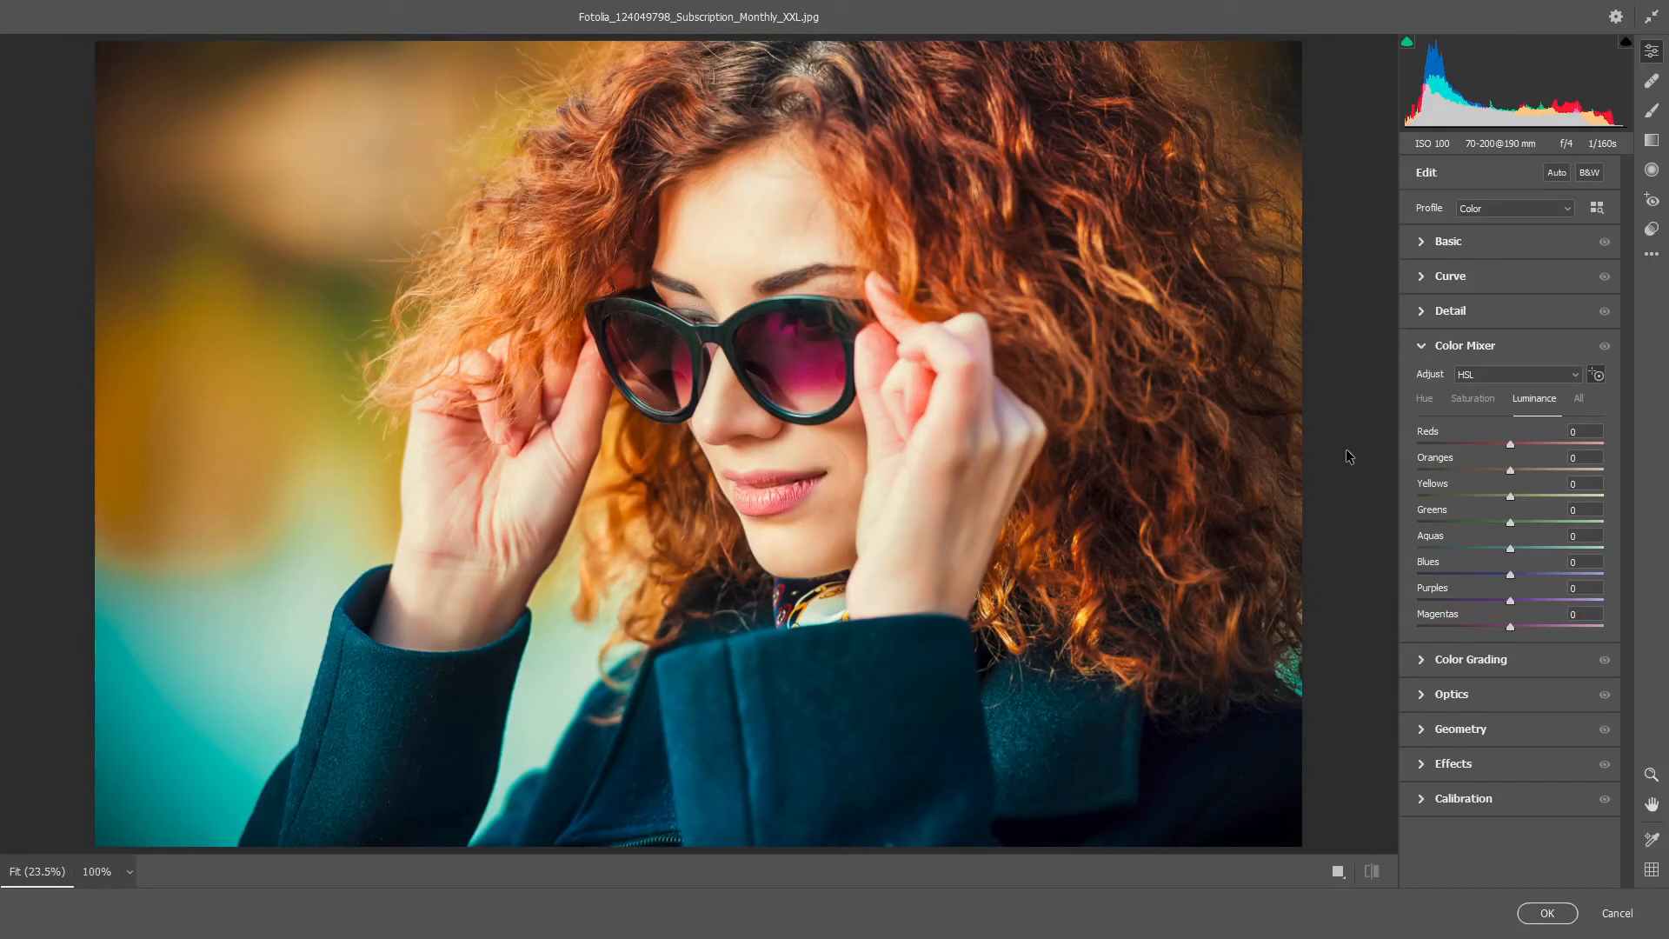
click(1422, 347)
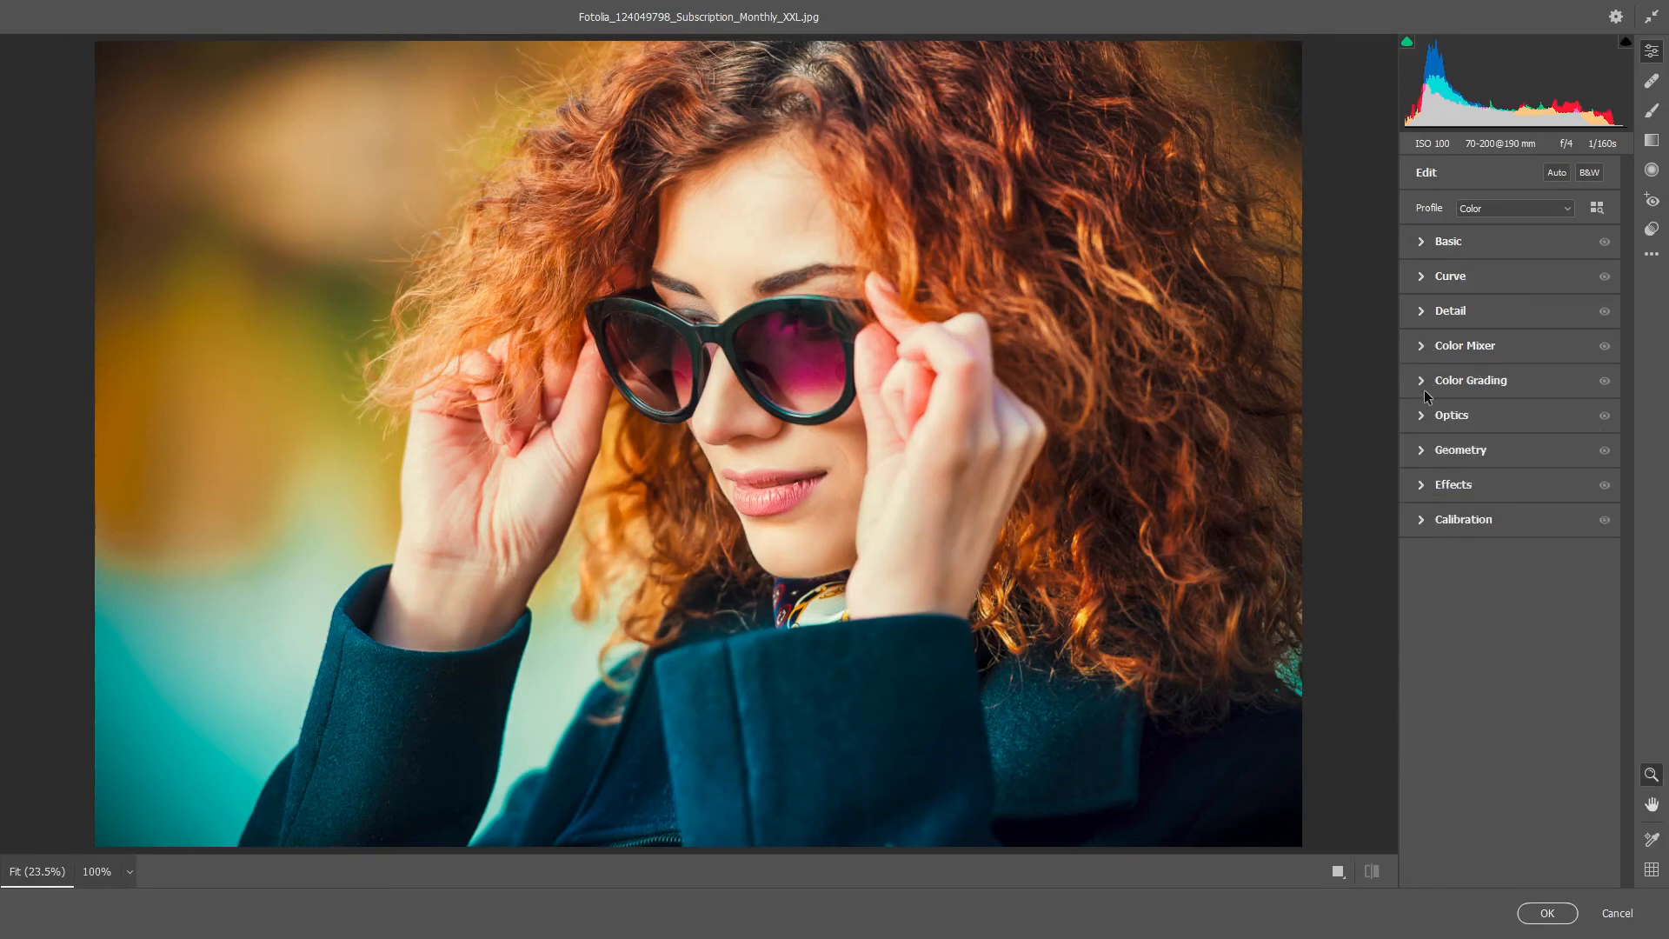
click(1422, 382)
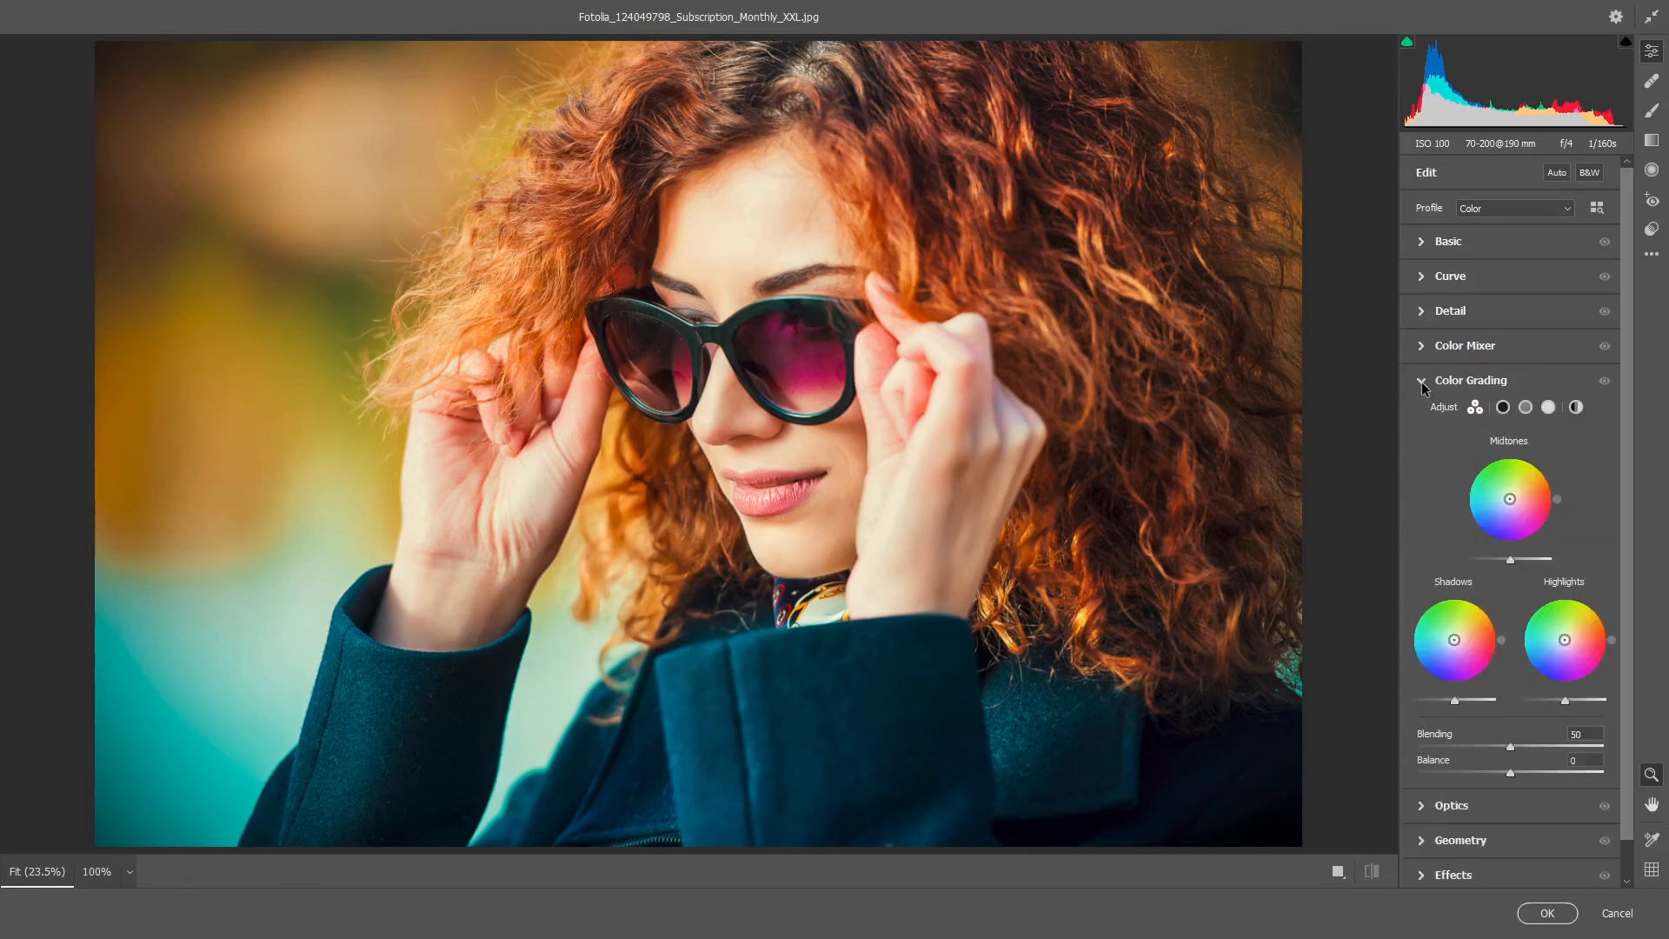
click(1421, 383)
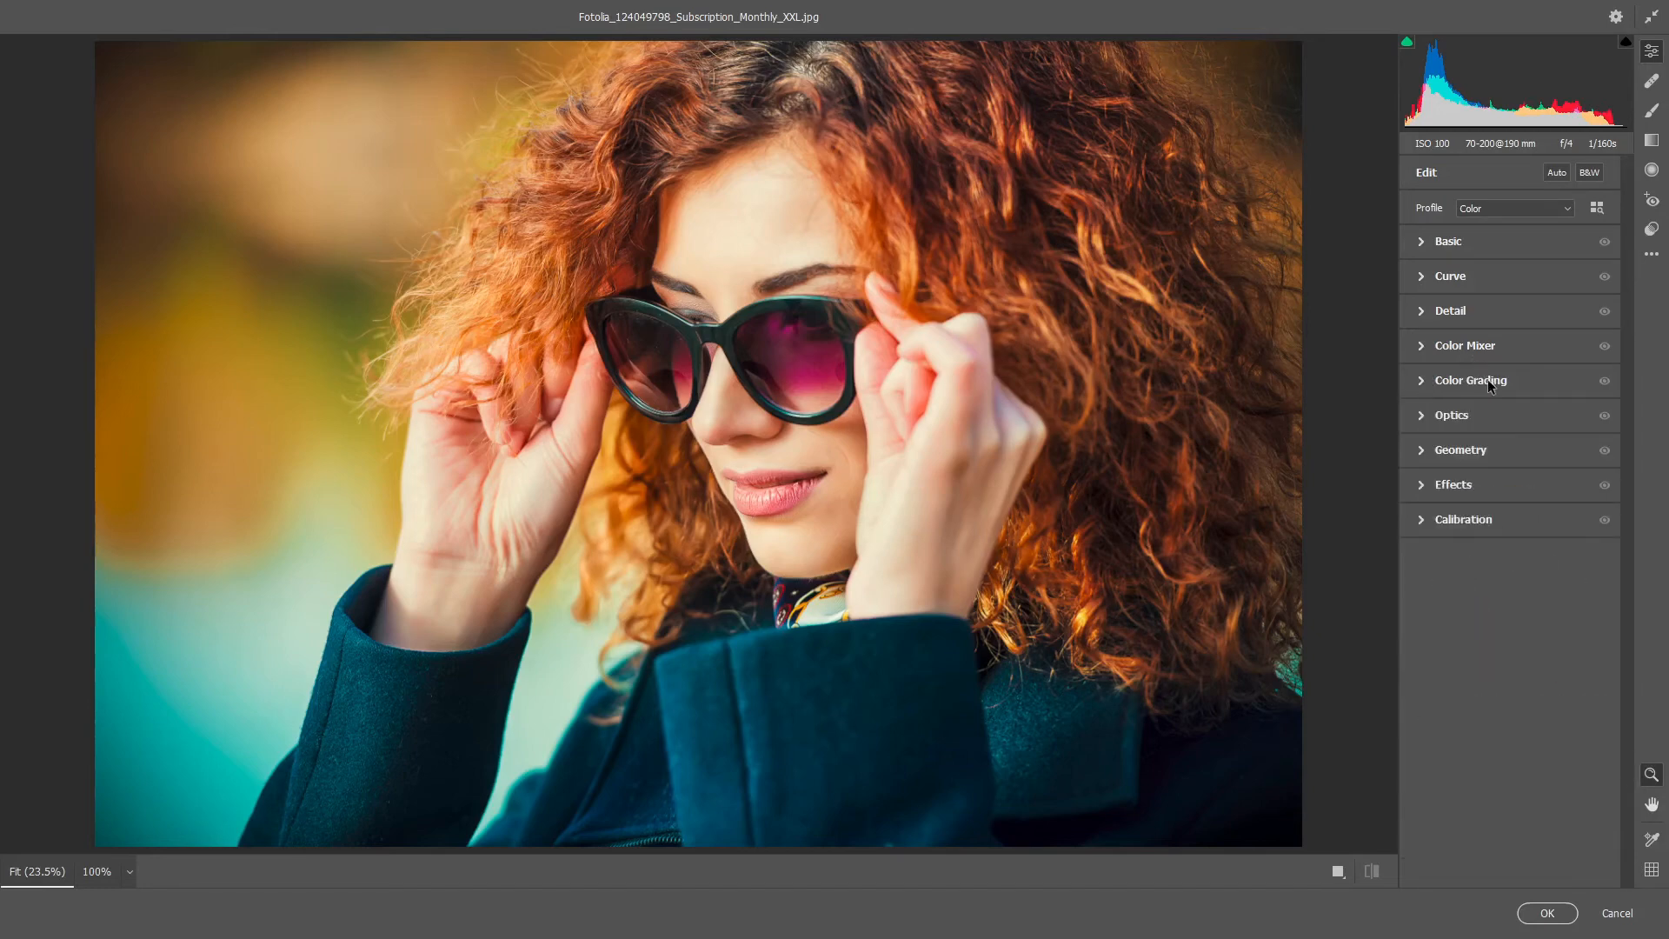
Step: Set the HSL saturation of all eight colours, from Reds to Magentas, to -100 in the Color Mixer
click(1422, 346)
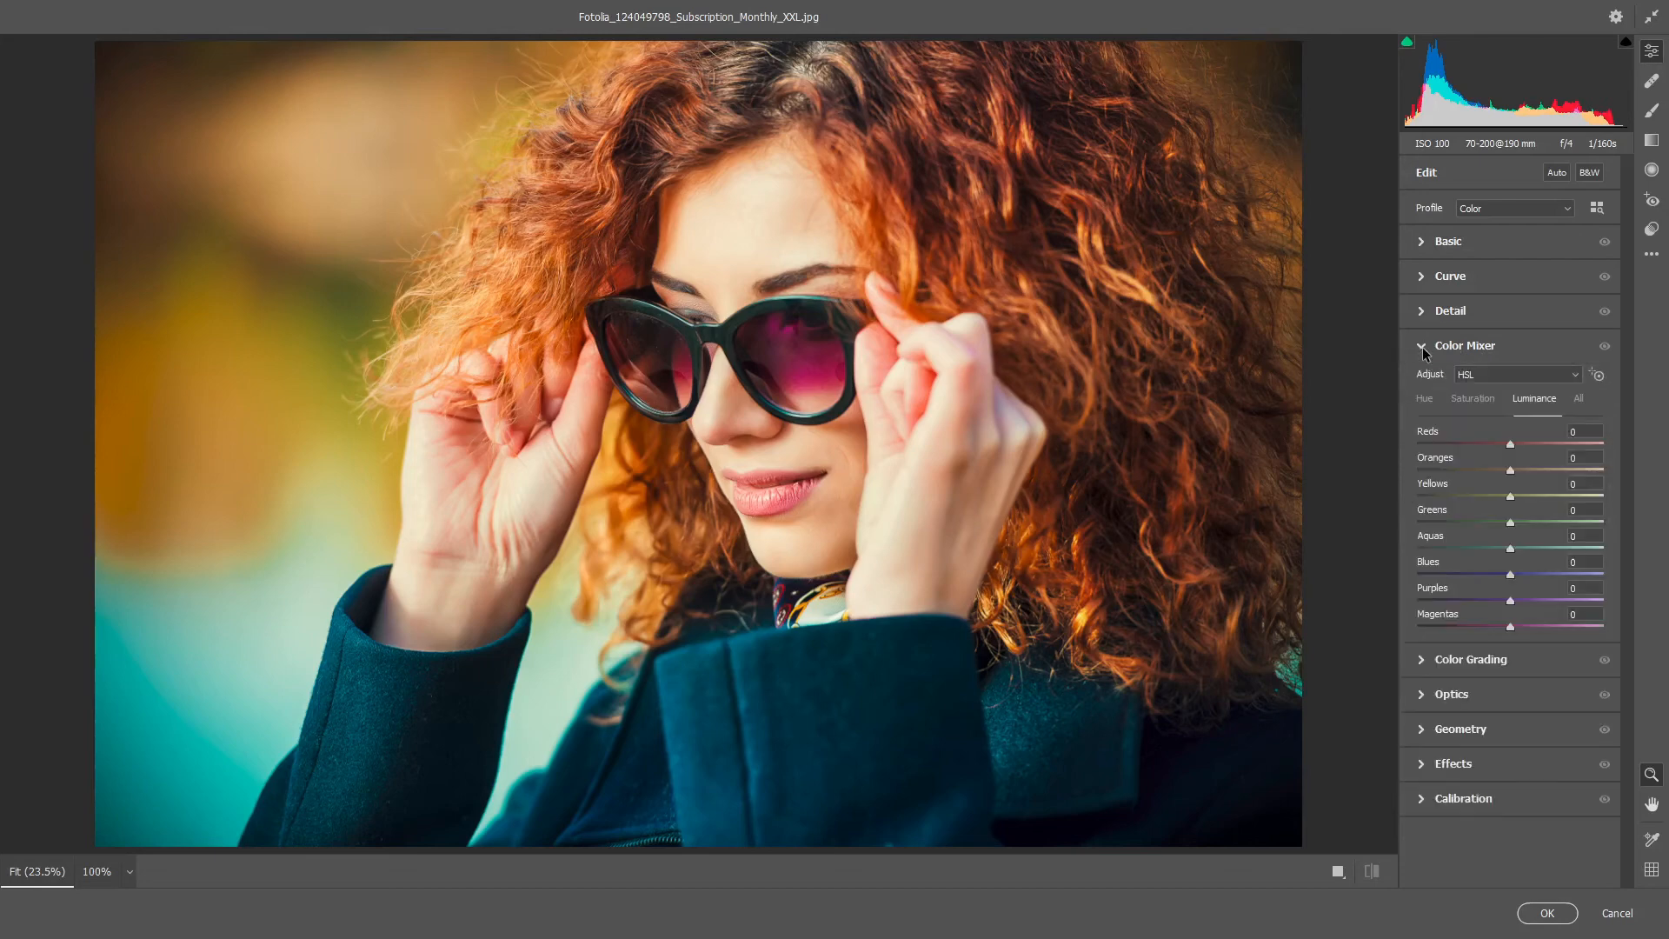
click(1487, 401)
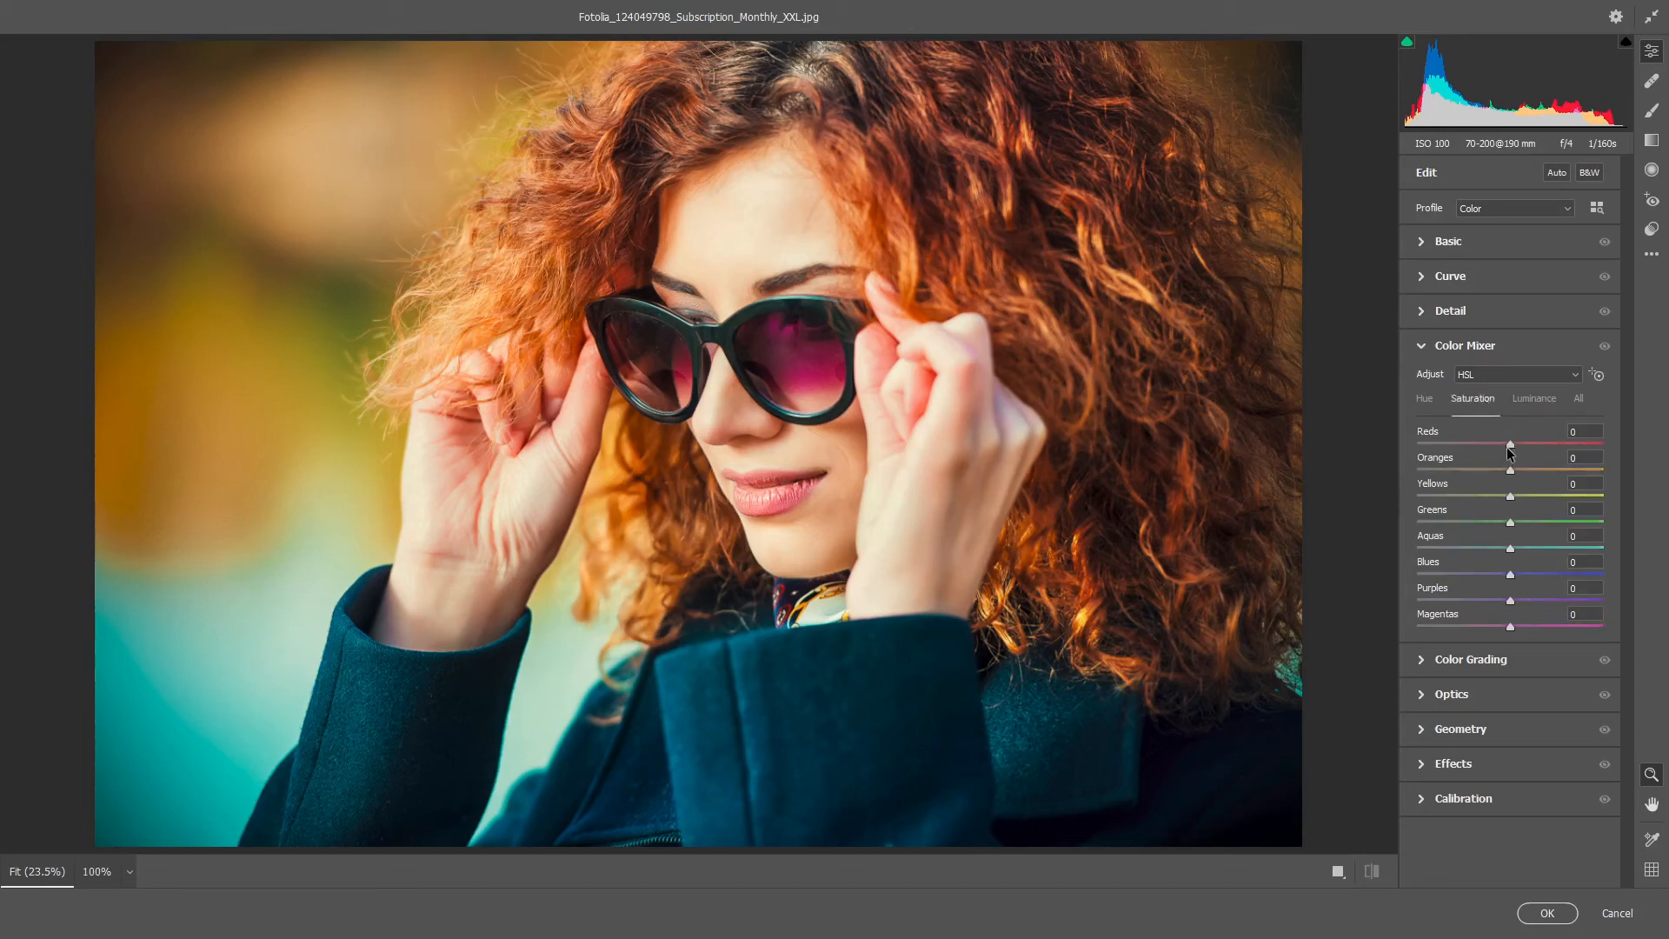
drag(1511, 445, 1417, 445)
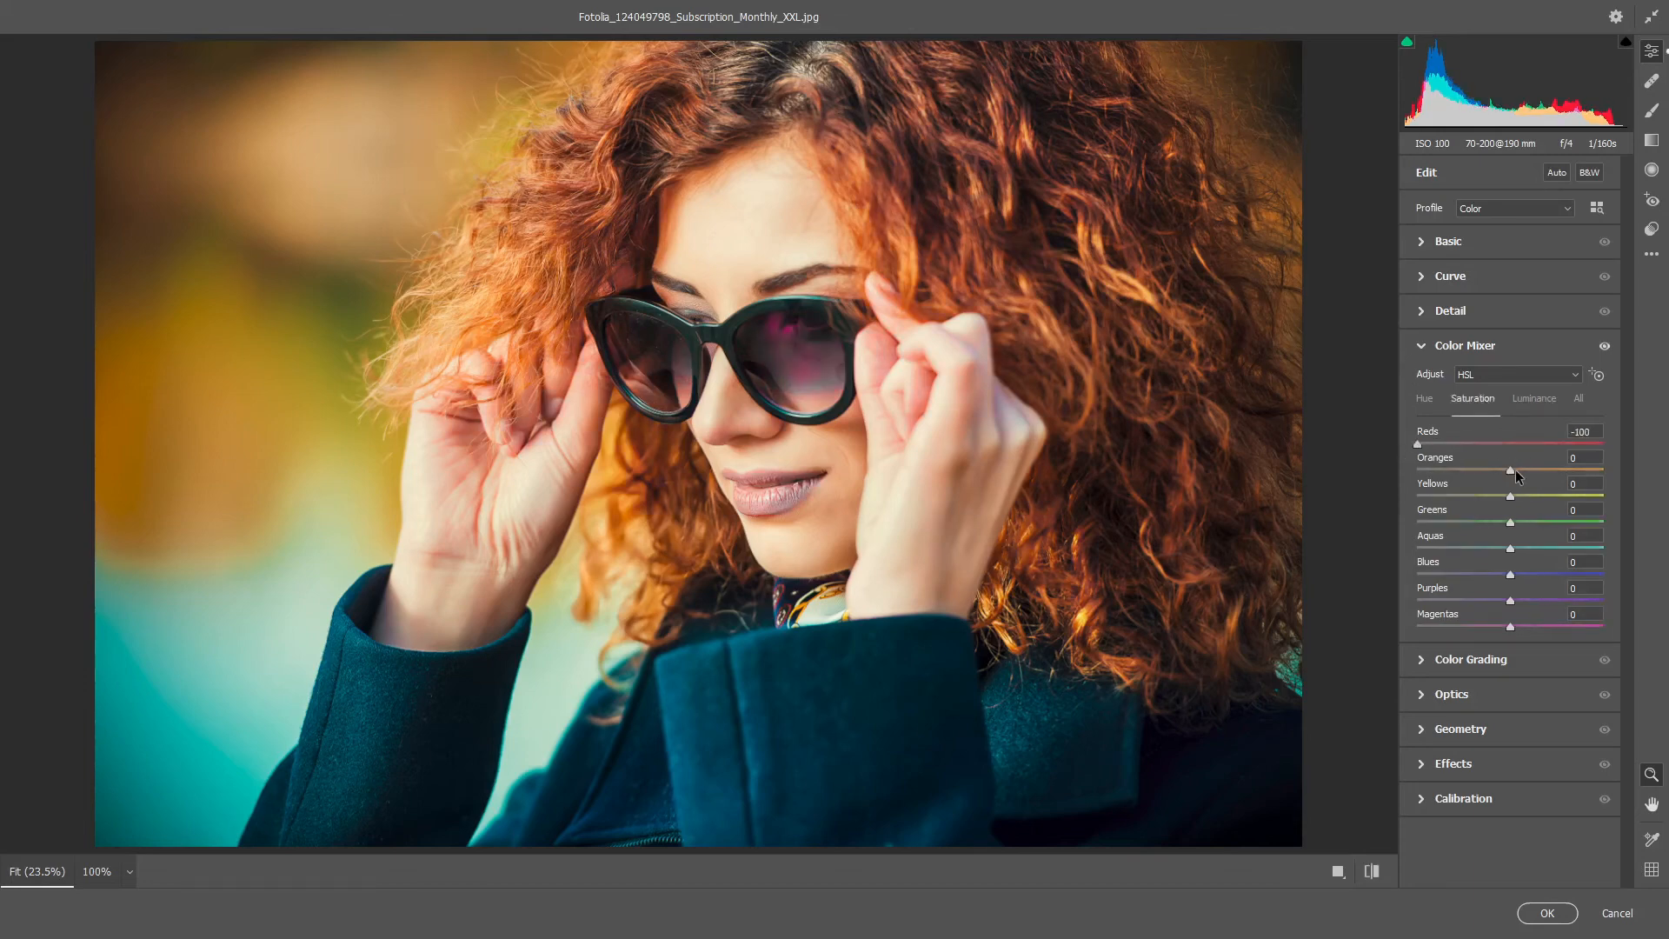
drag(1509, 471, 1380, 477)
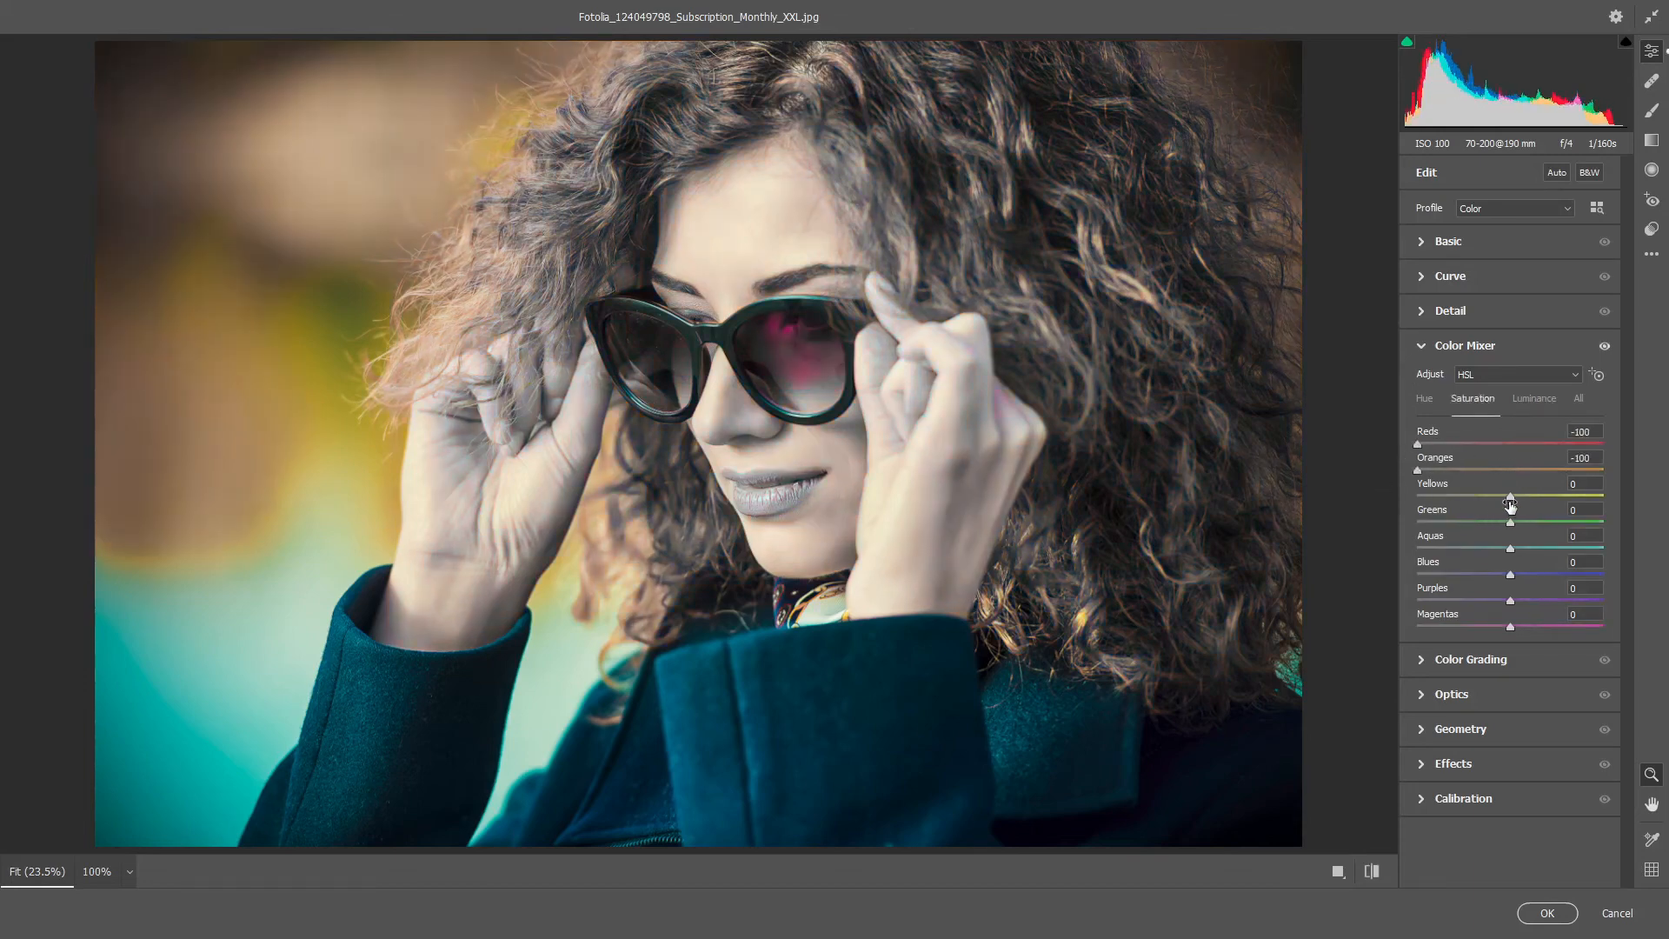
drag(1510, 497, 1389, 503)
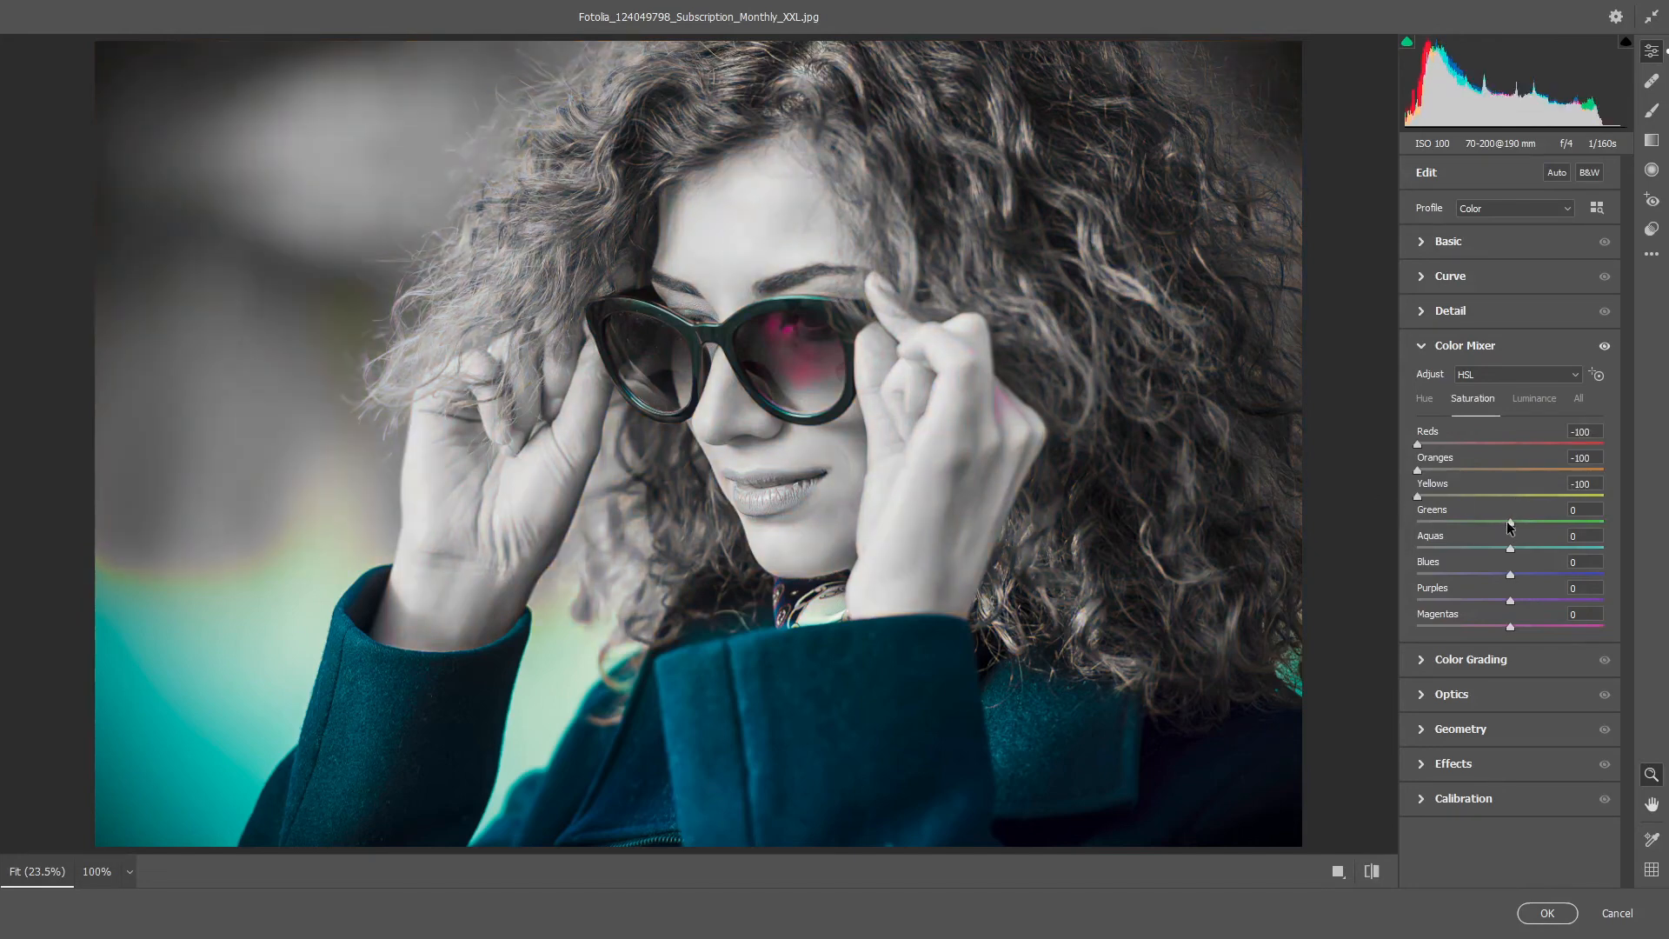
drag(1511, 520, 1411, 520)
drag(1511, 549, 1394, 562)
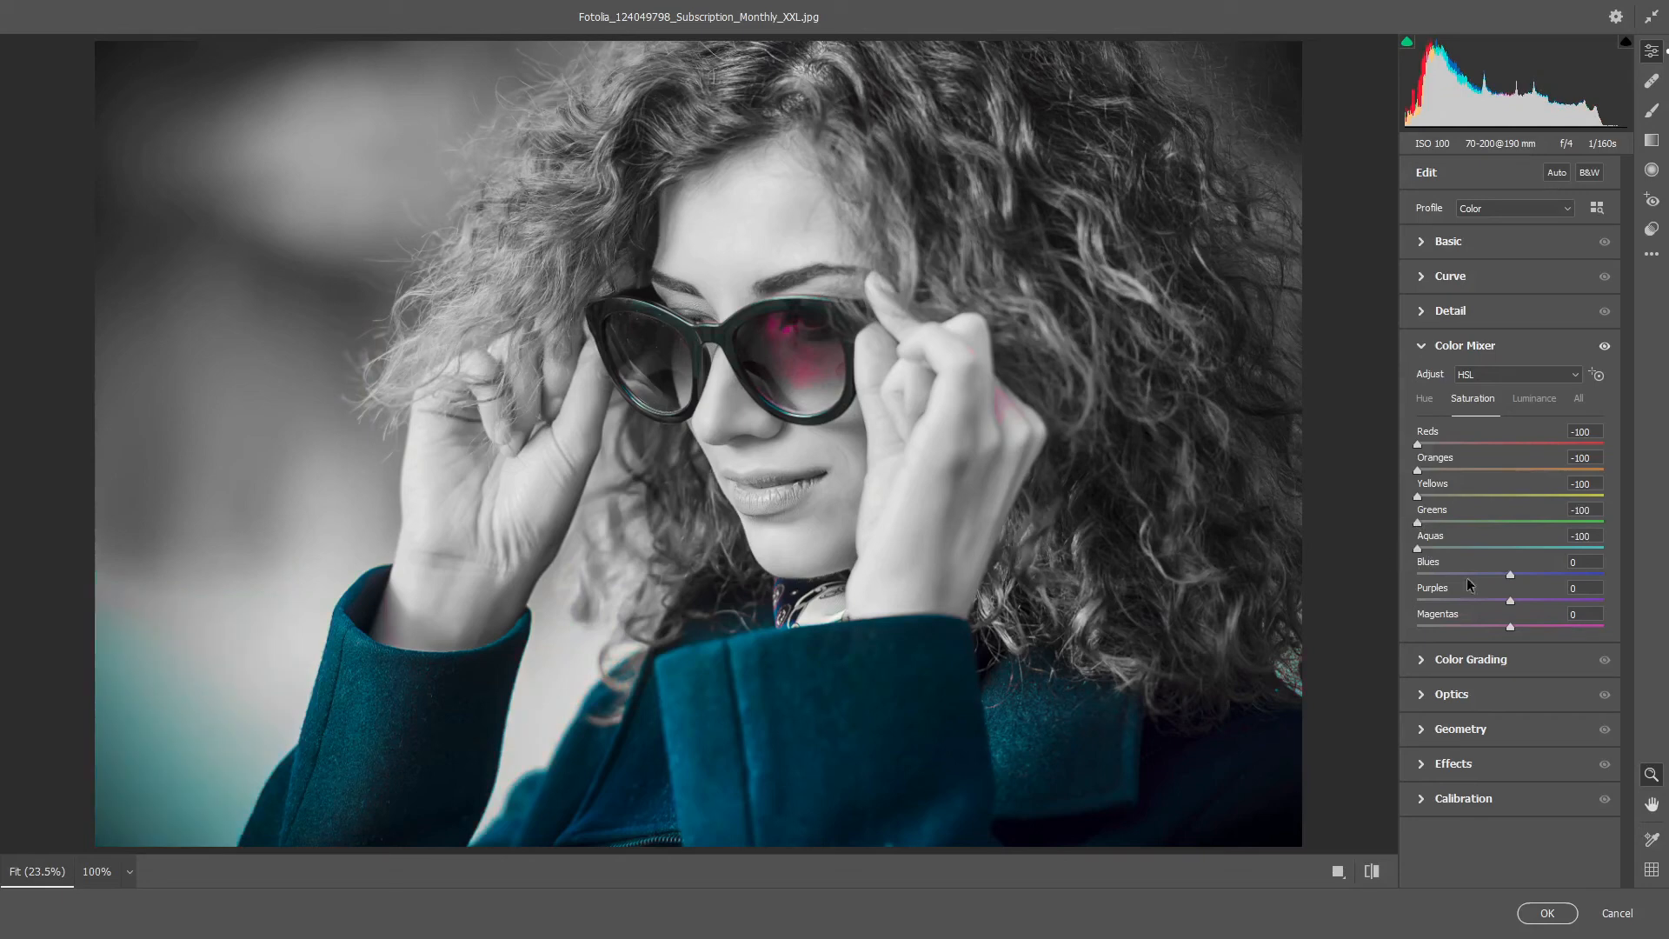
drag(1511, 576, 1413, 576)
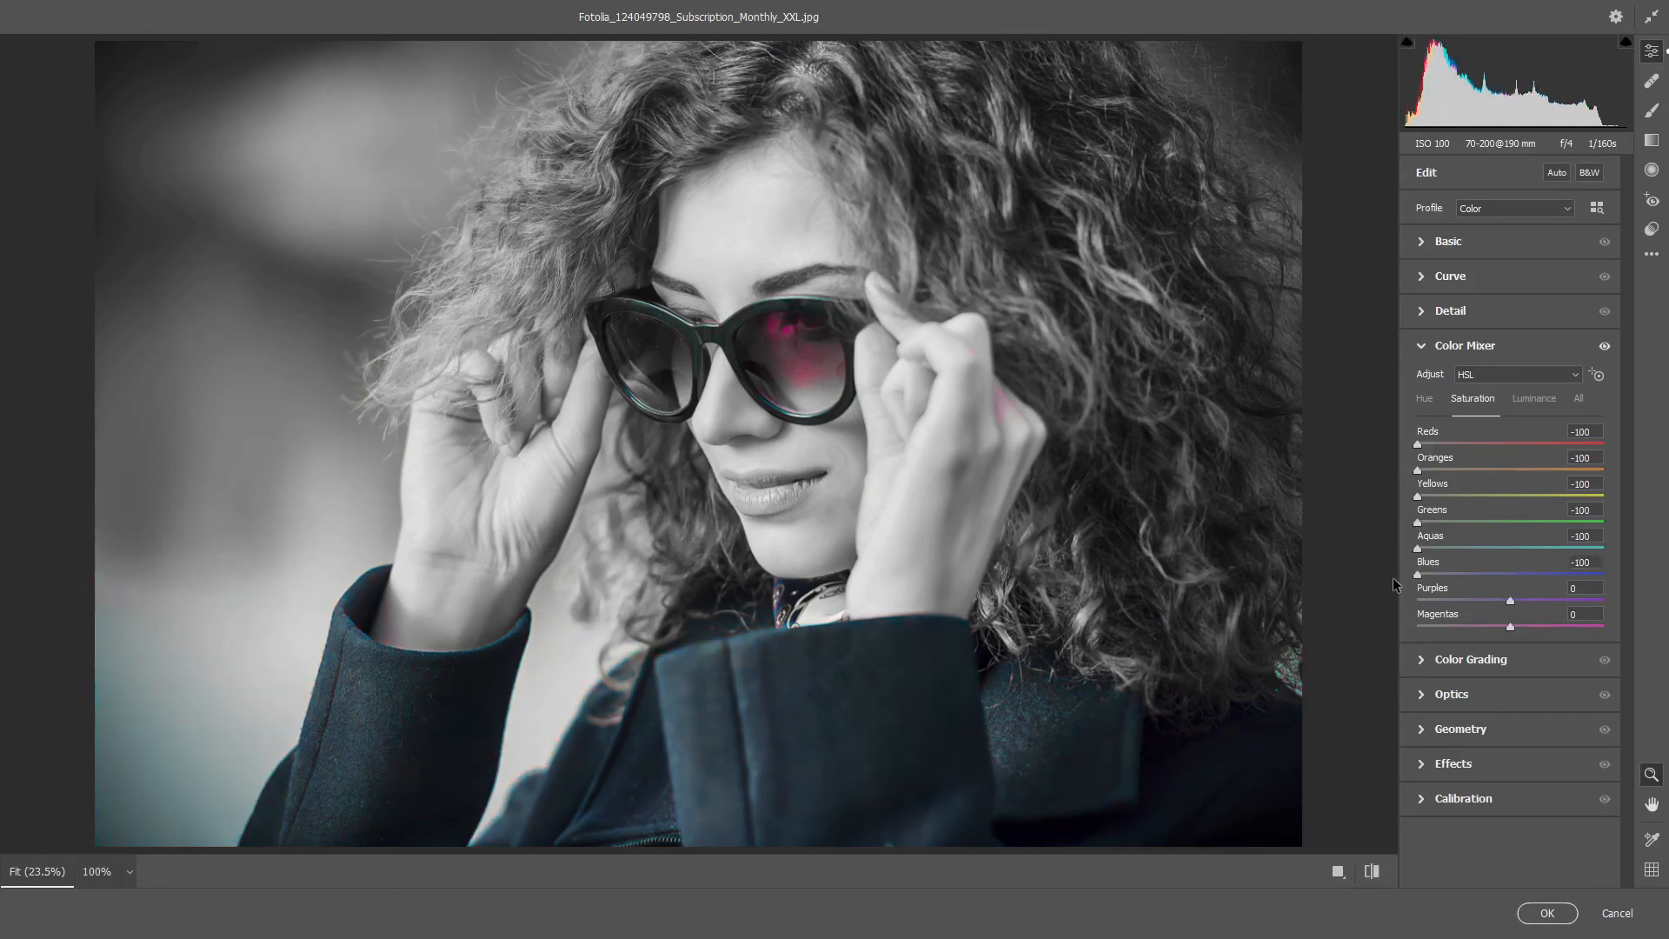
drag(1513, 601, 1398, 601)
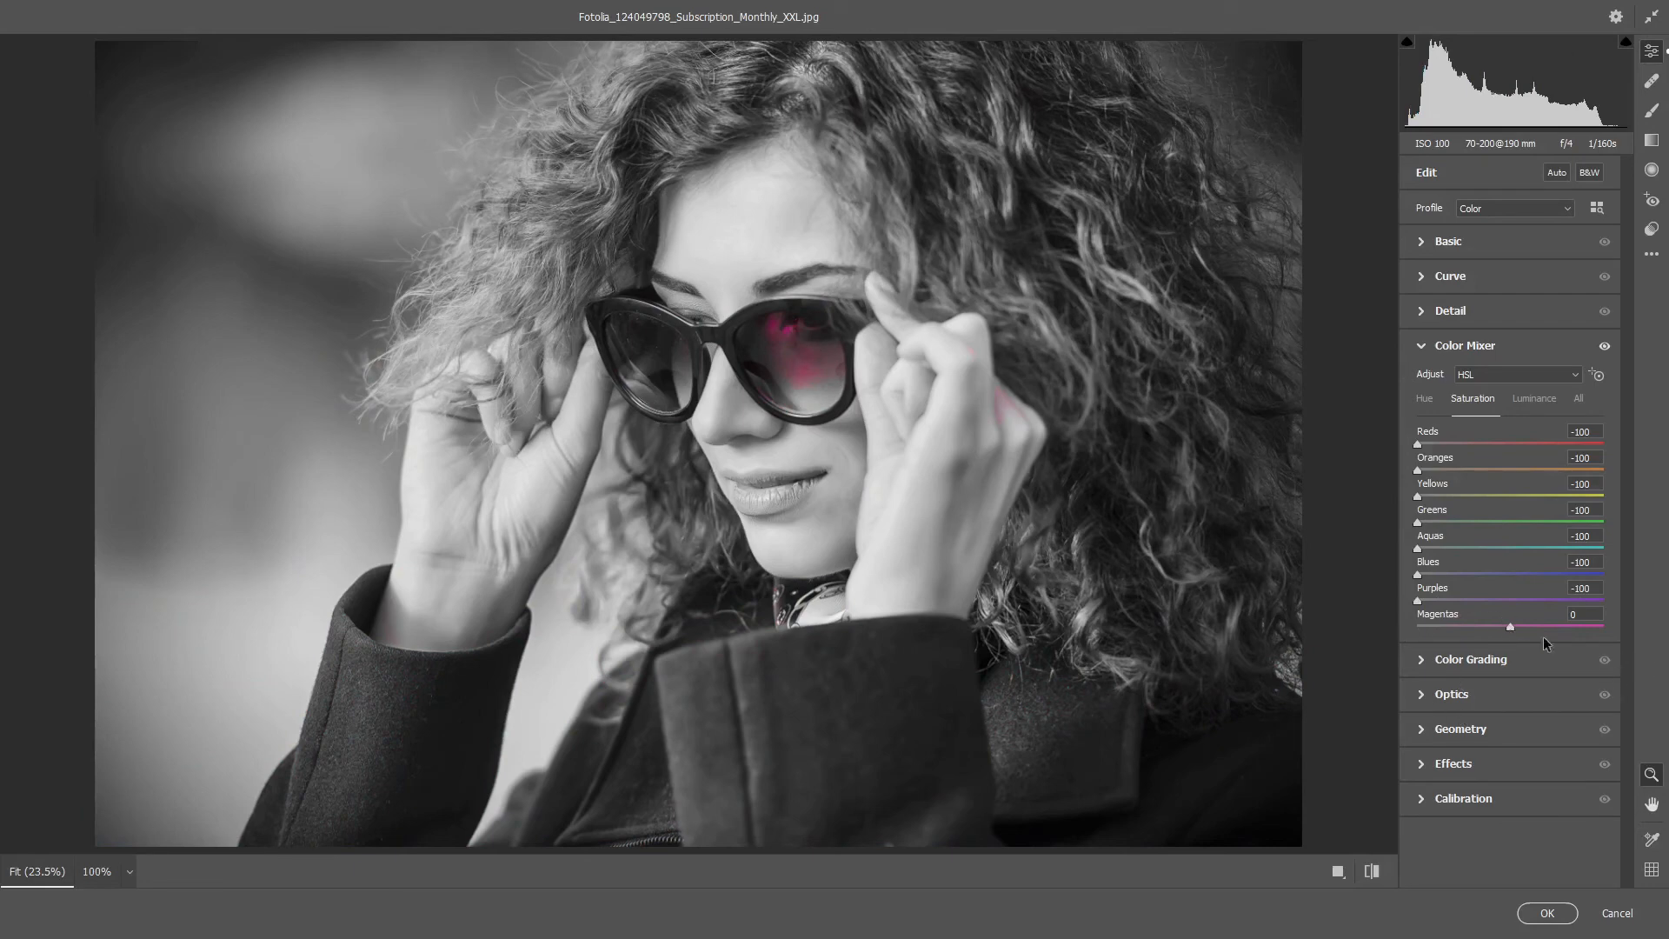
drag(1510, 626, 1383, 627)
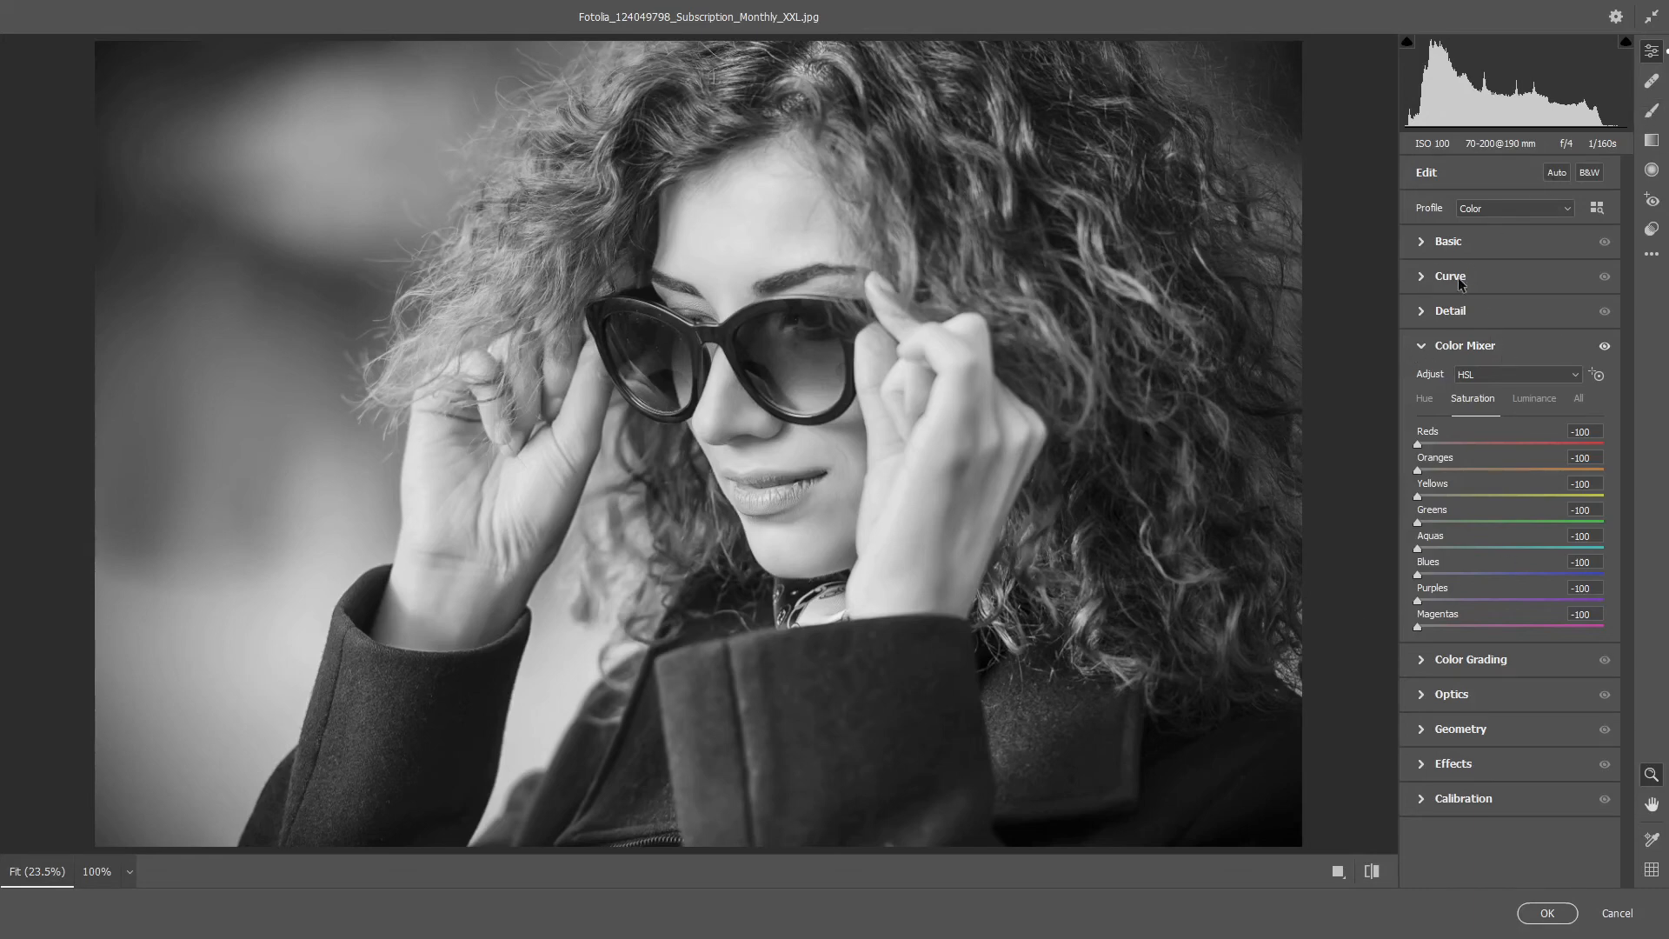
Step: Set the Basic adjustments to Temperature -18, Tint -14, Saturation +78 and Vibrance -36
click(1421, 242)
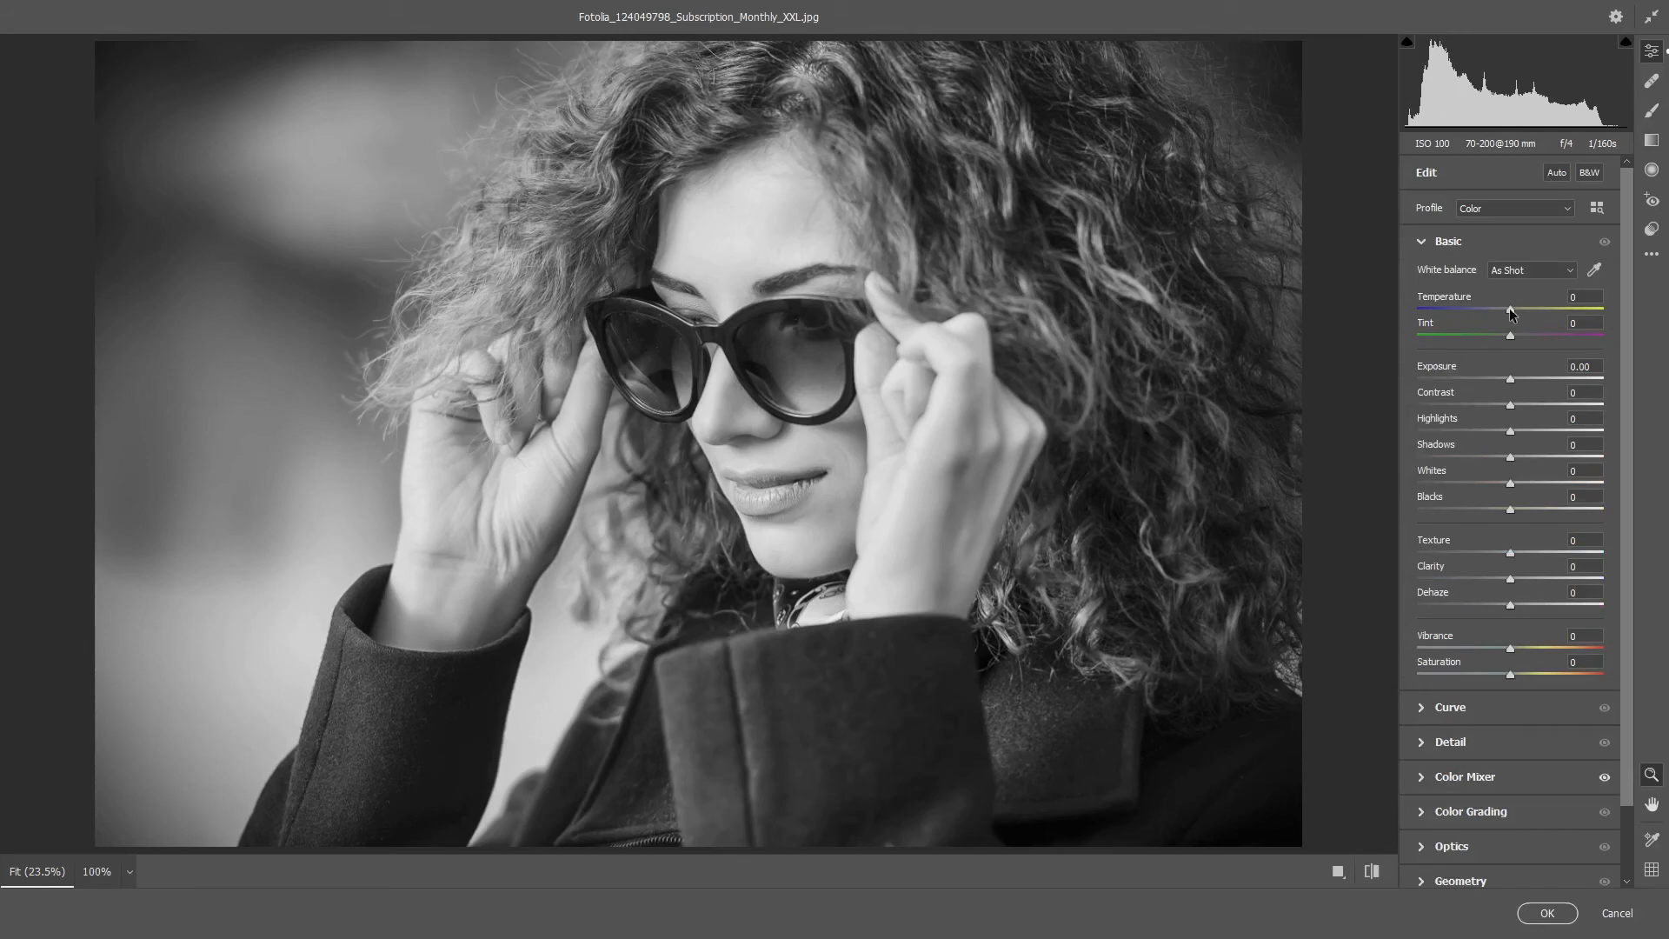
mouse_move(1509, 308)
mouse_down()
mouse_move(1557, 304)
mouse_move(1483, 311)
mouse_move(1565, 332)
mouse_move(1499, 337)
mouse_up()
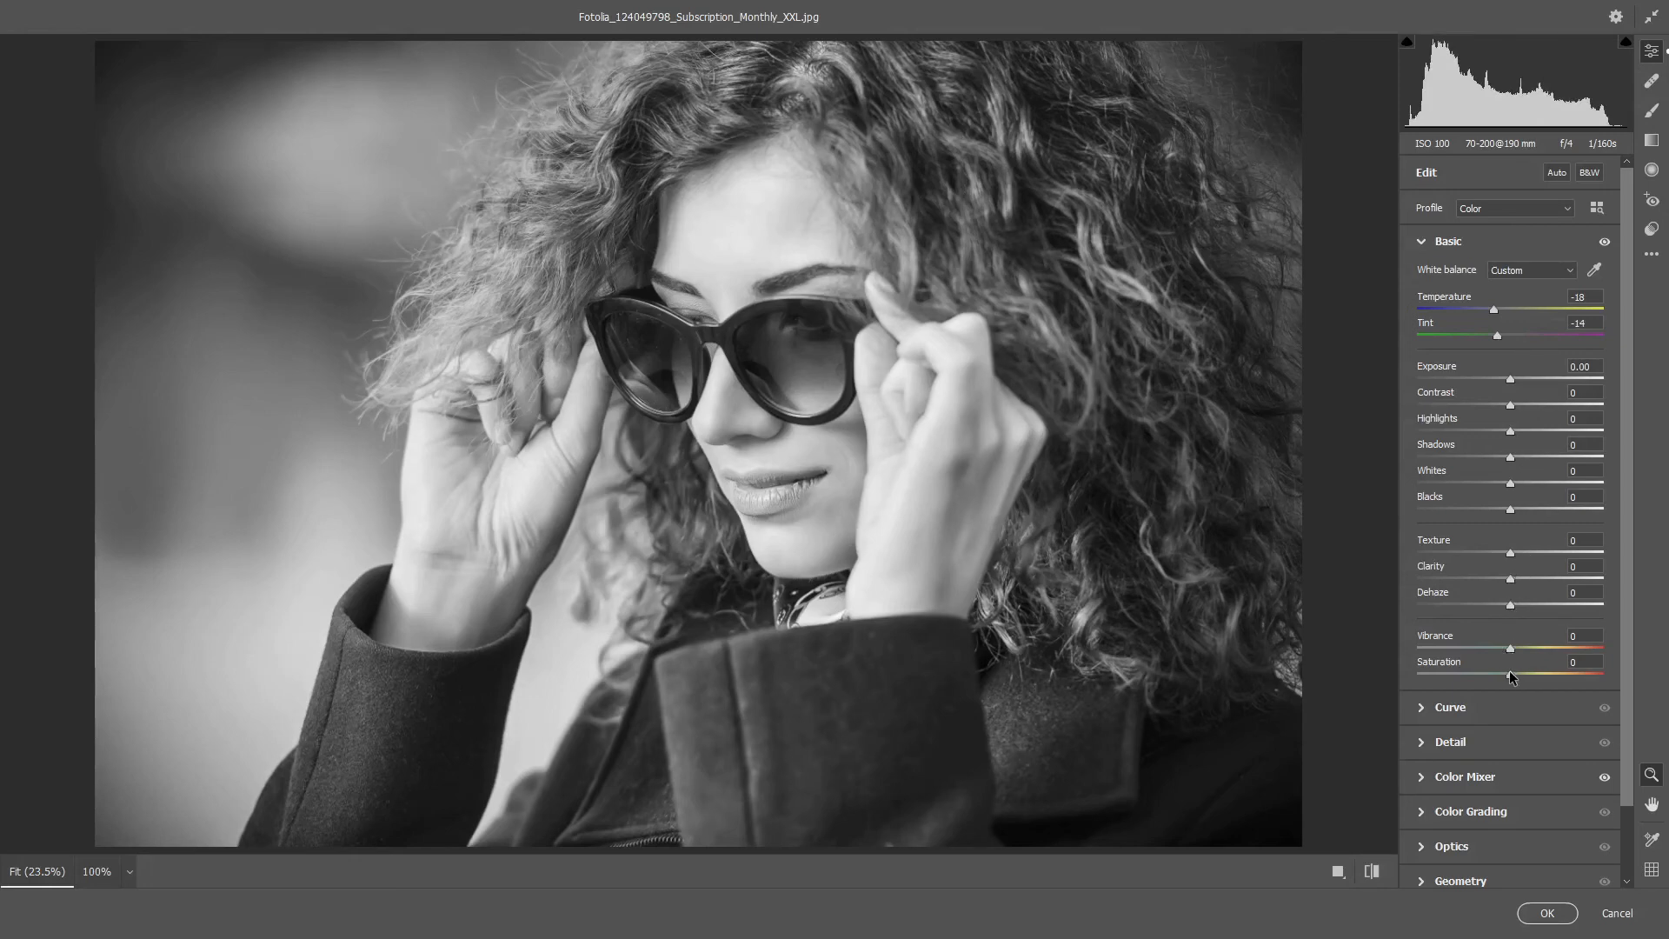
drag(1509, 675, 1582, 680)
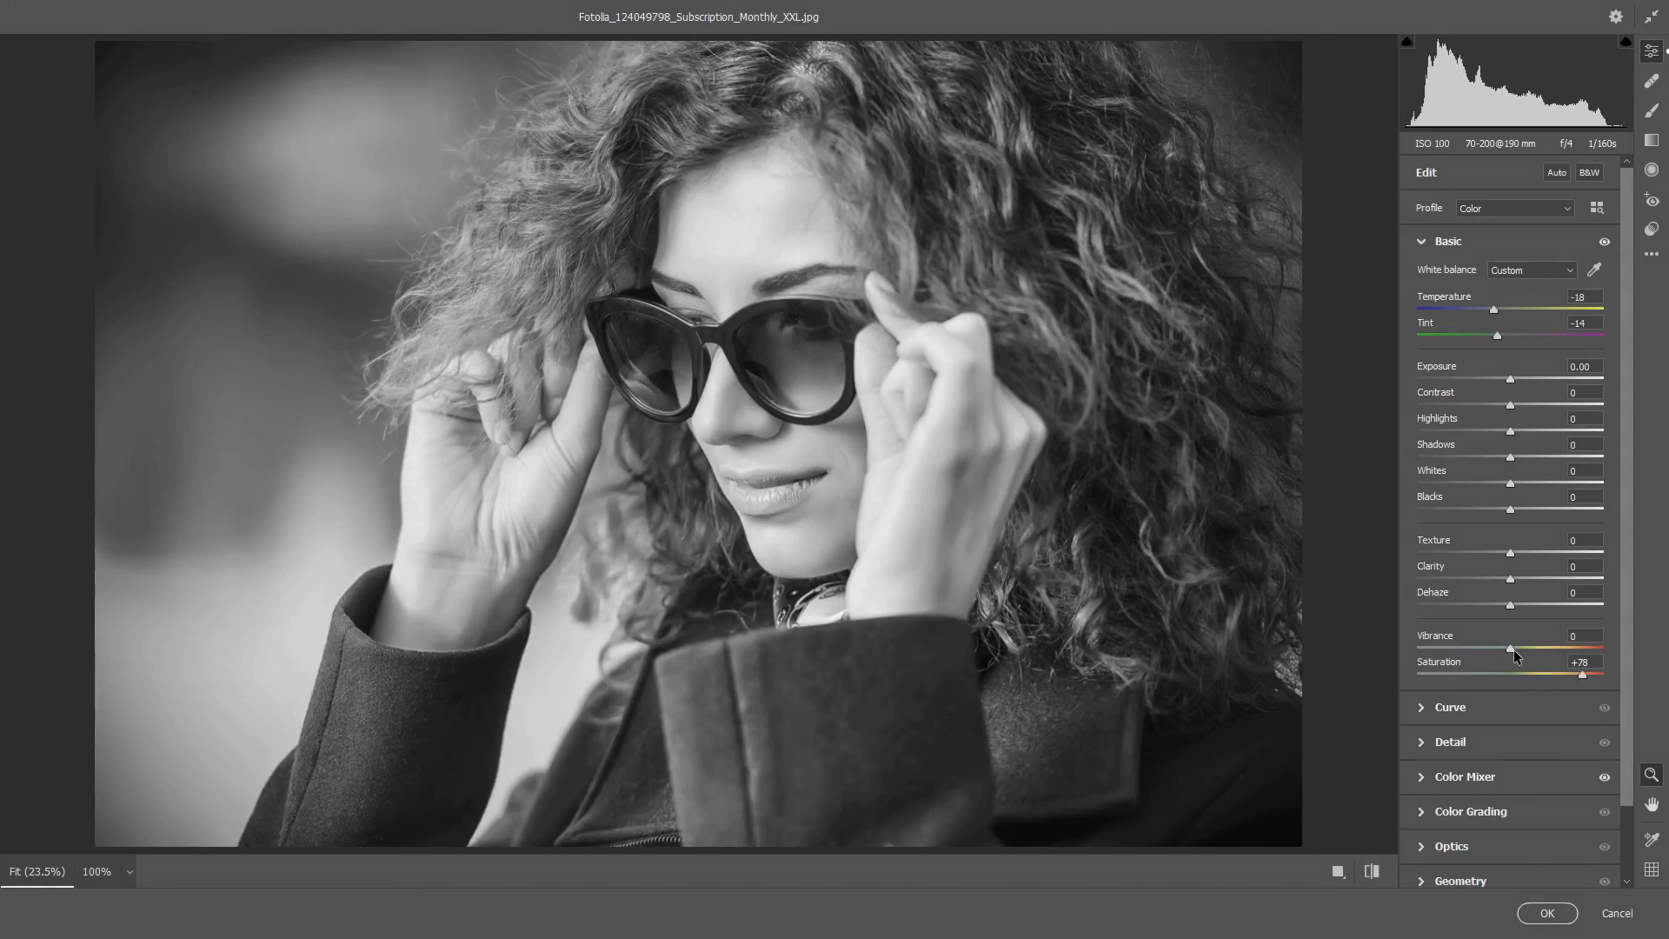
mouse_move(1515, 650)
mouse_down()
mouse_move(1478, 651)
mouse_move(1570, 649)
mouse_move(1450, 652)
mouse_move(1483, 649)
mouse_up()
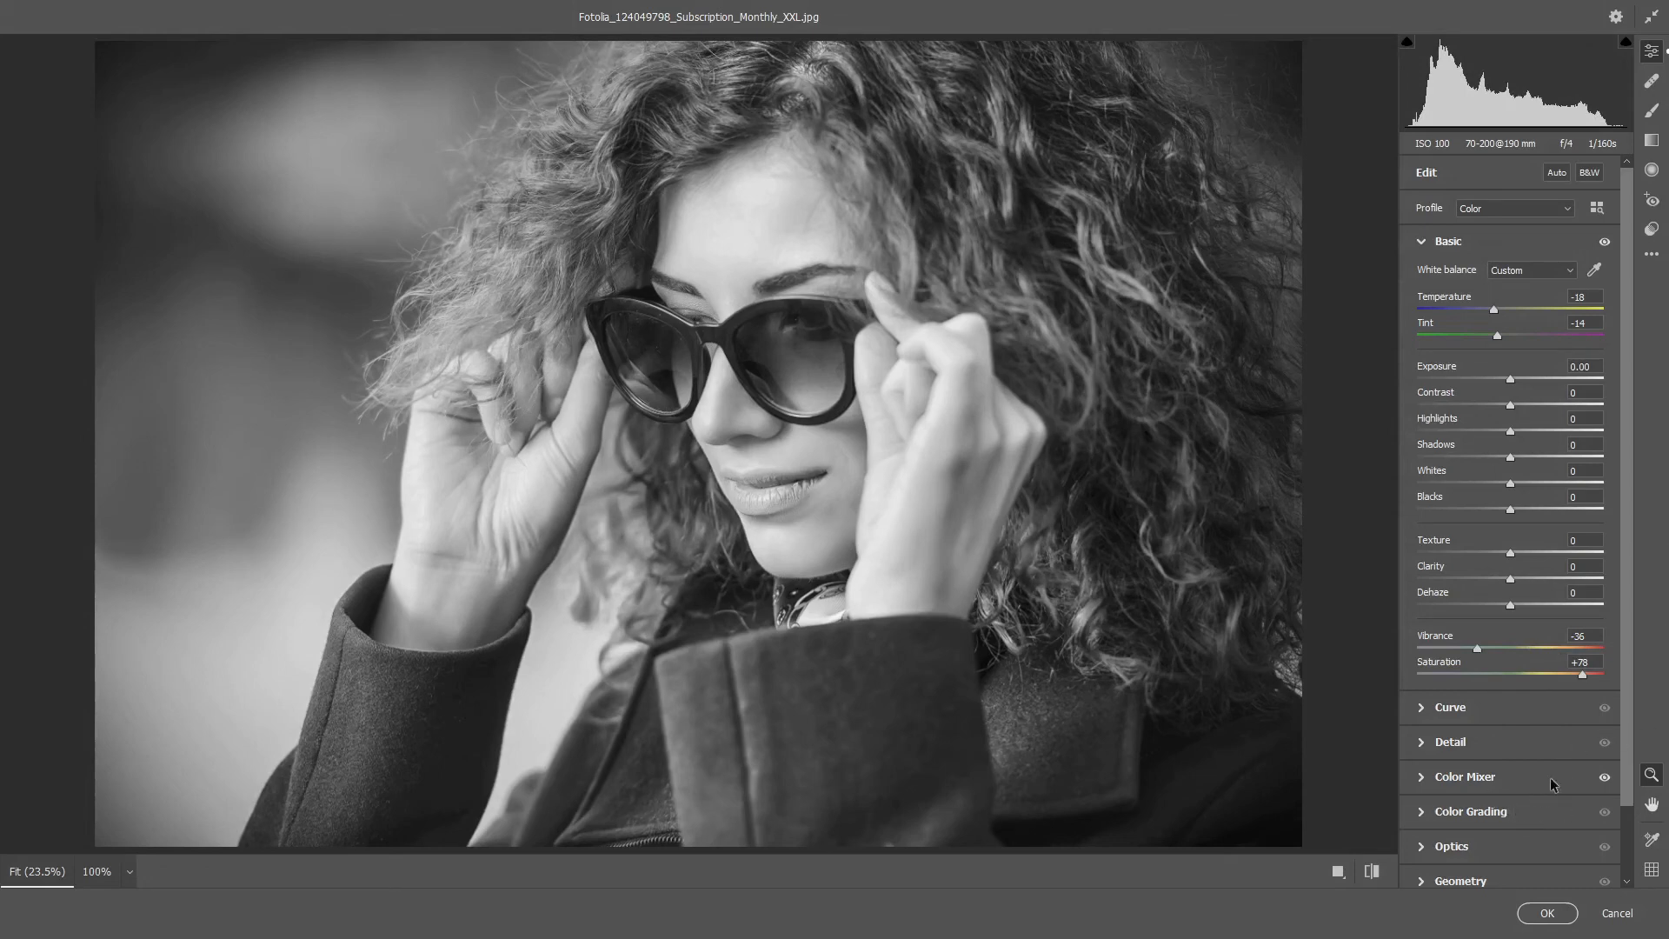
Step: Set the Color Mixer's HSL luminance to Reds -9 and Yellows +10
click(1421, 776)
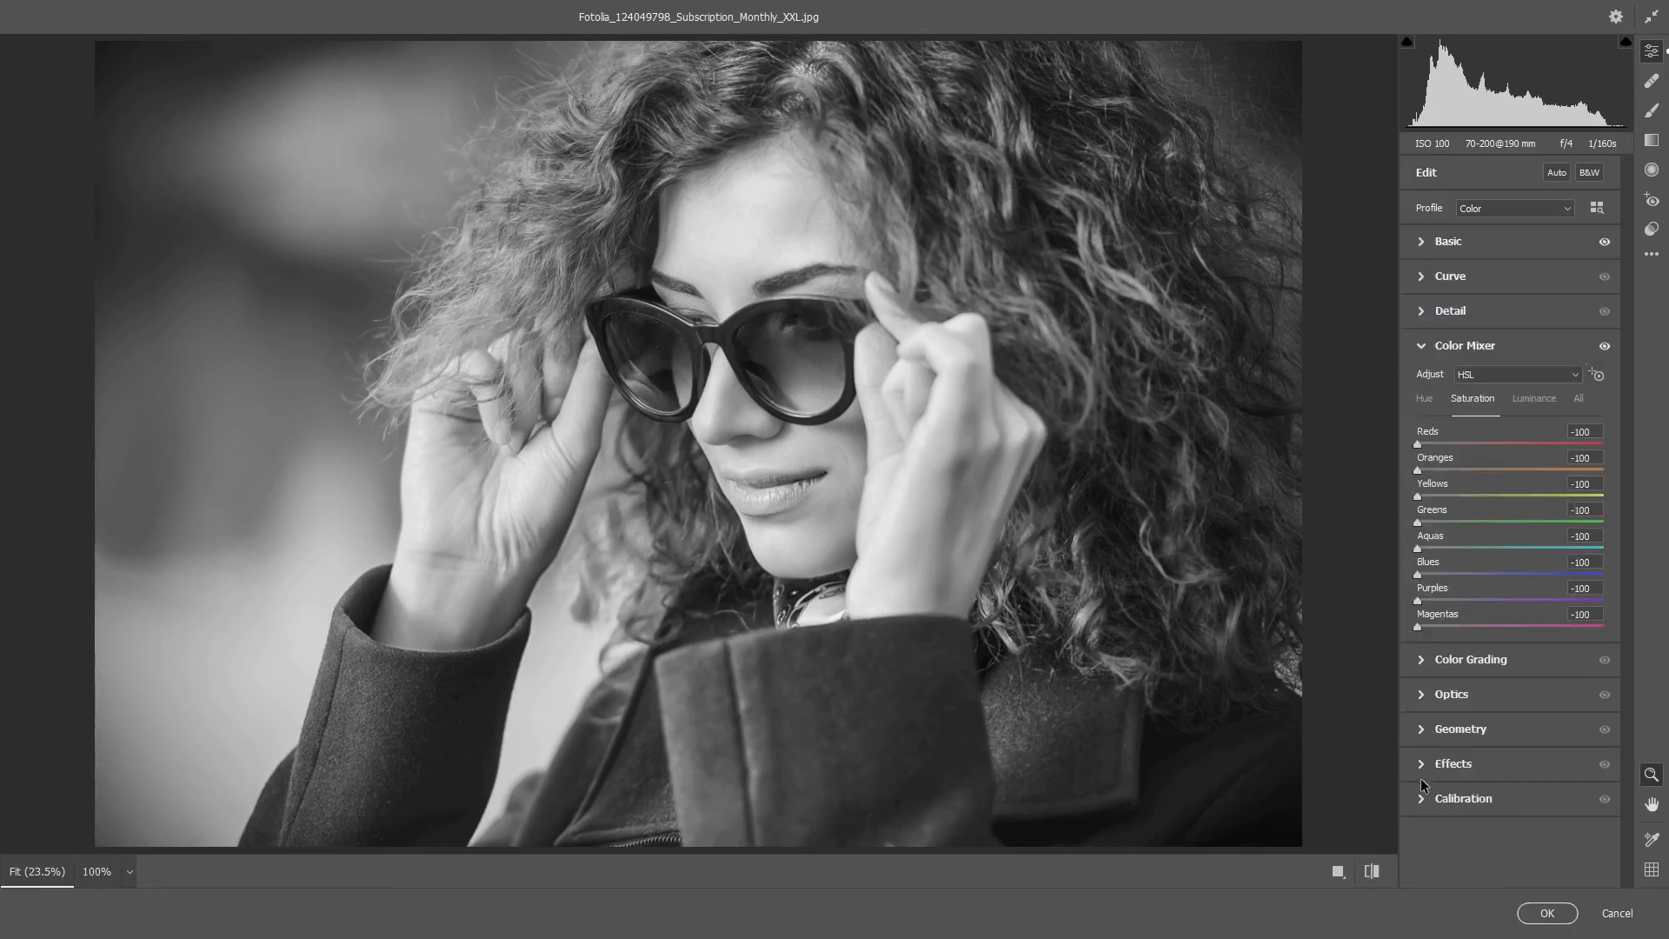
click(1540, 399)
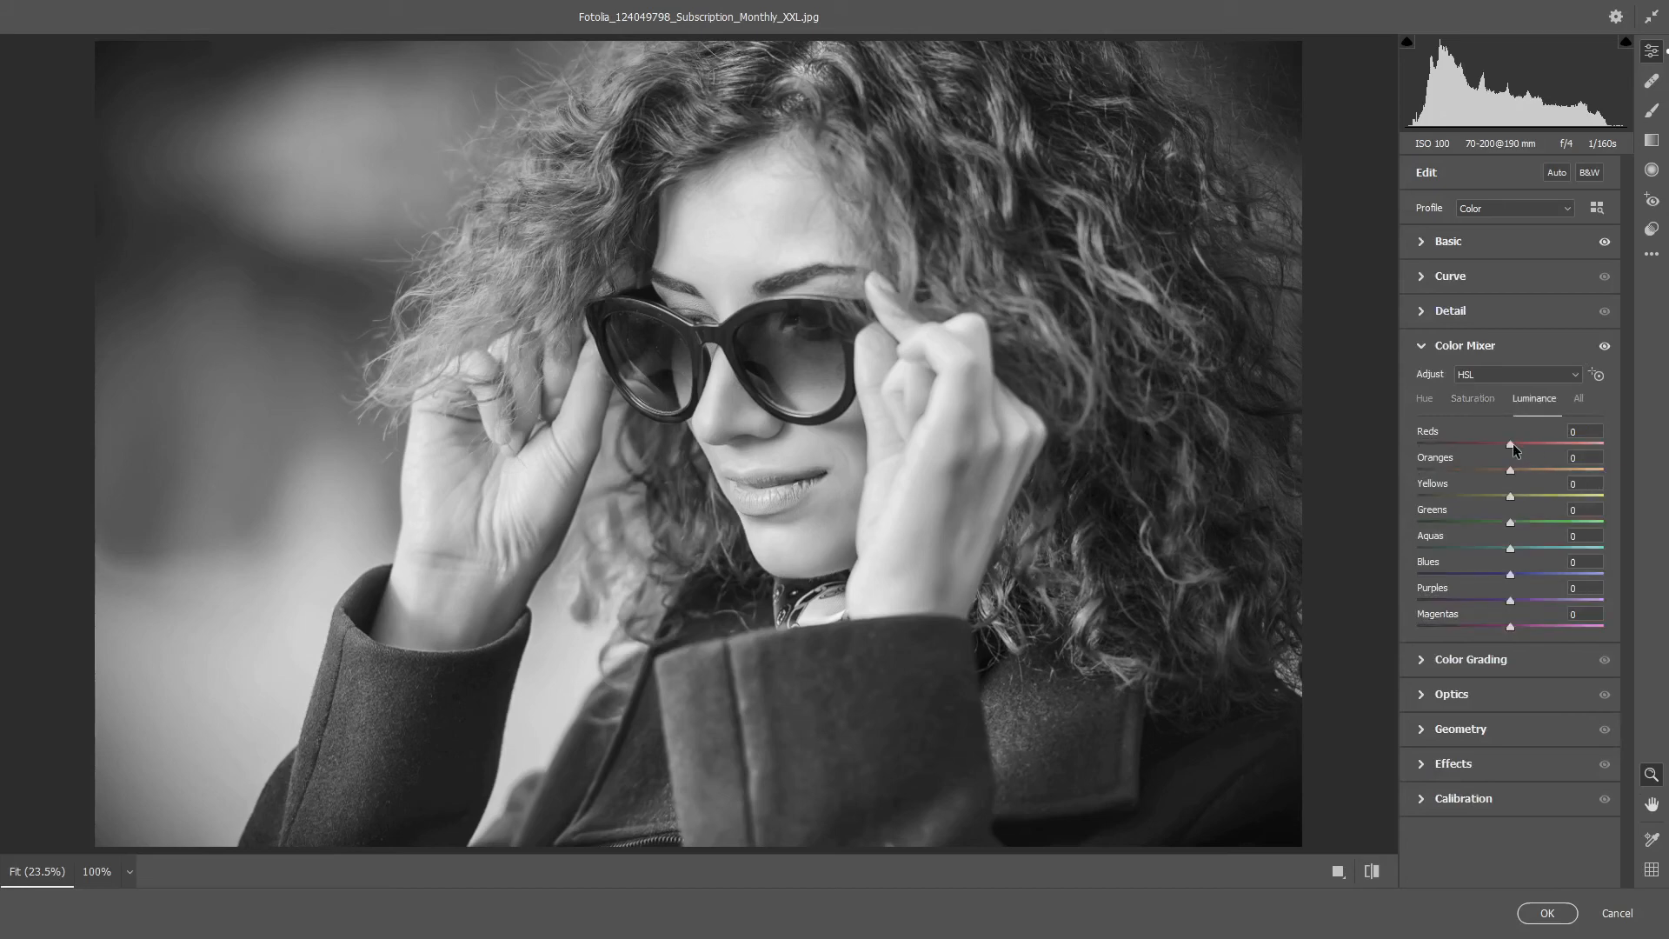
mouse_move(1511, 450)
mouse_down()
mouse_move(1416, 452)
mouse_move(1517, 446)
mouse_move(1497, 479)
mouse_move(1551, 472)
mouse_move(1520, 470)
mouse_up()
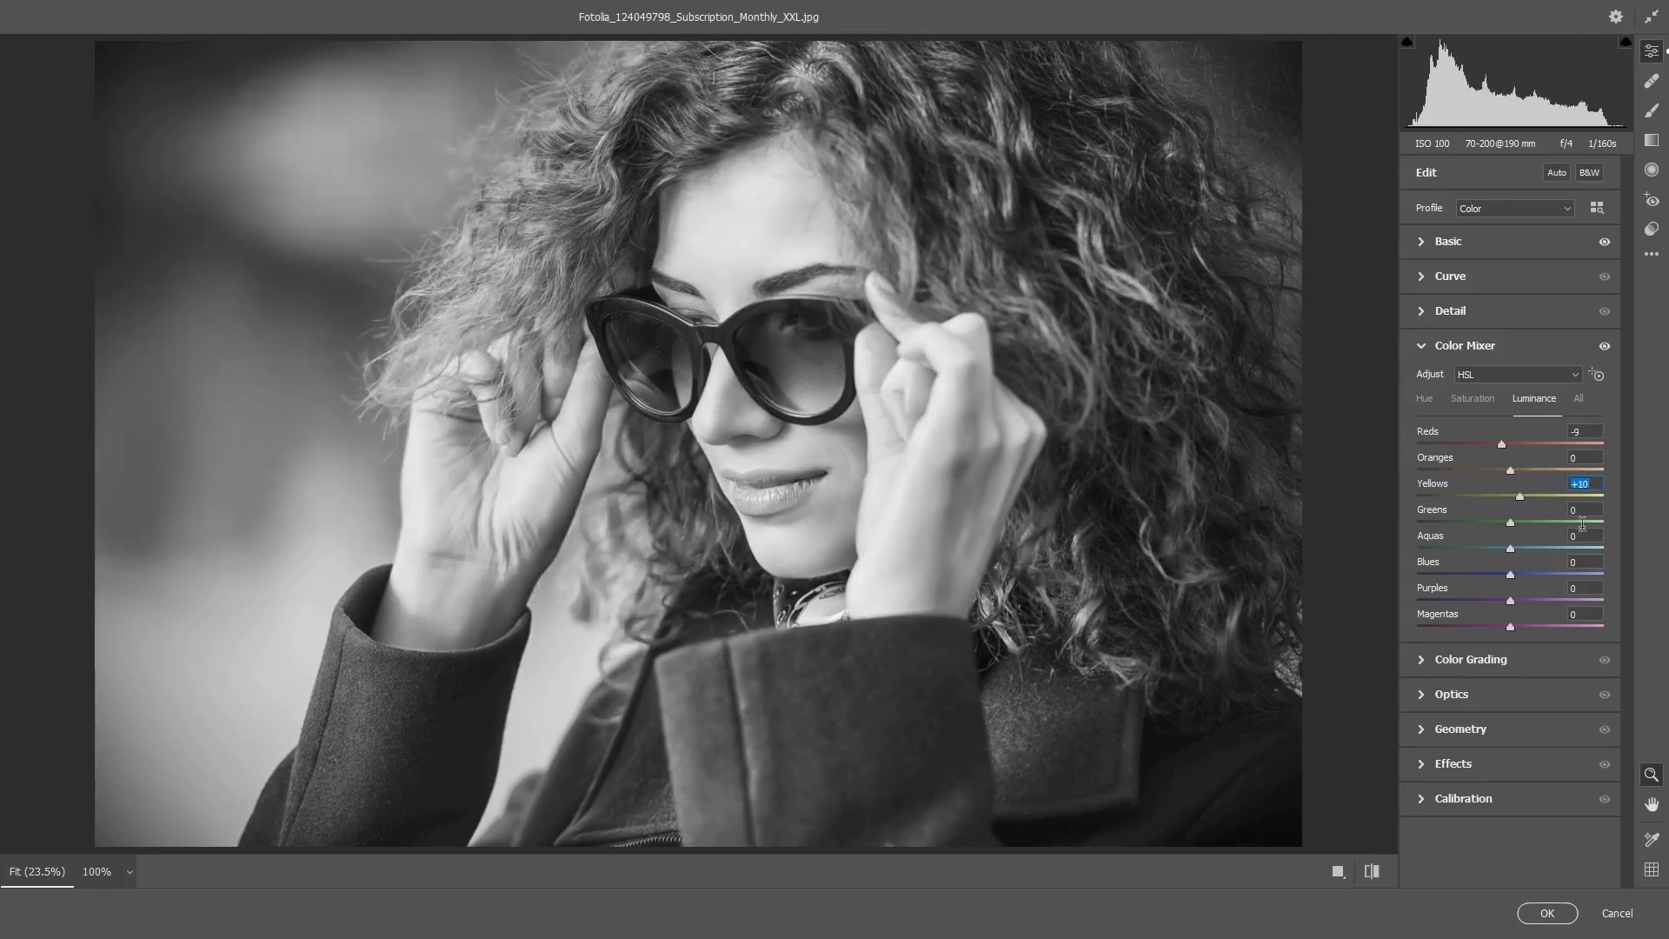
Step: Use targeted luminance adjustment on the hand and forehead, ending at Yellows +7 and Greens -15, and apply the Camera Raw filter
click(1598, 377)
drag(924, 451, 958, 452)
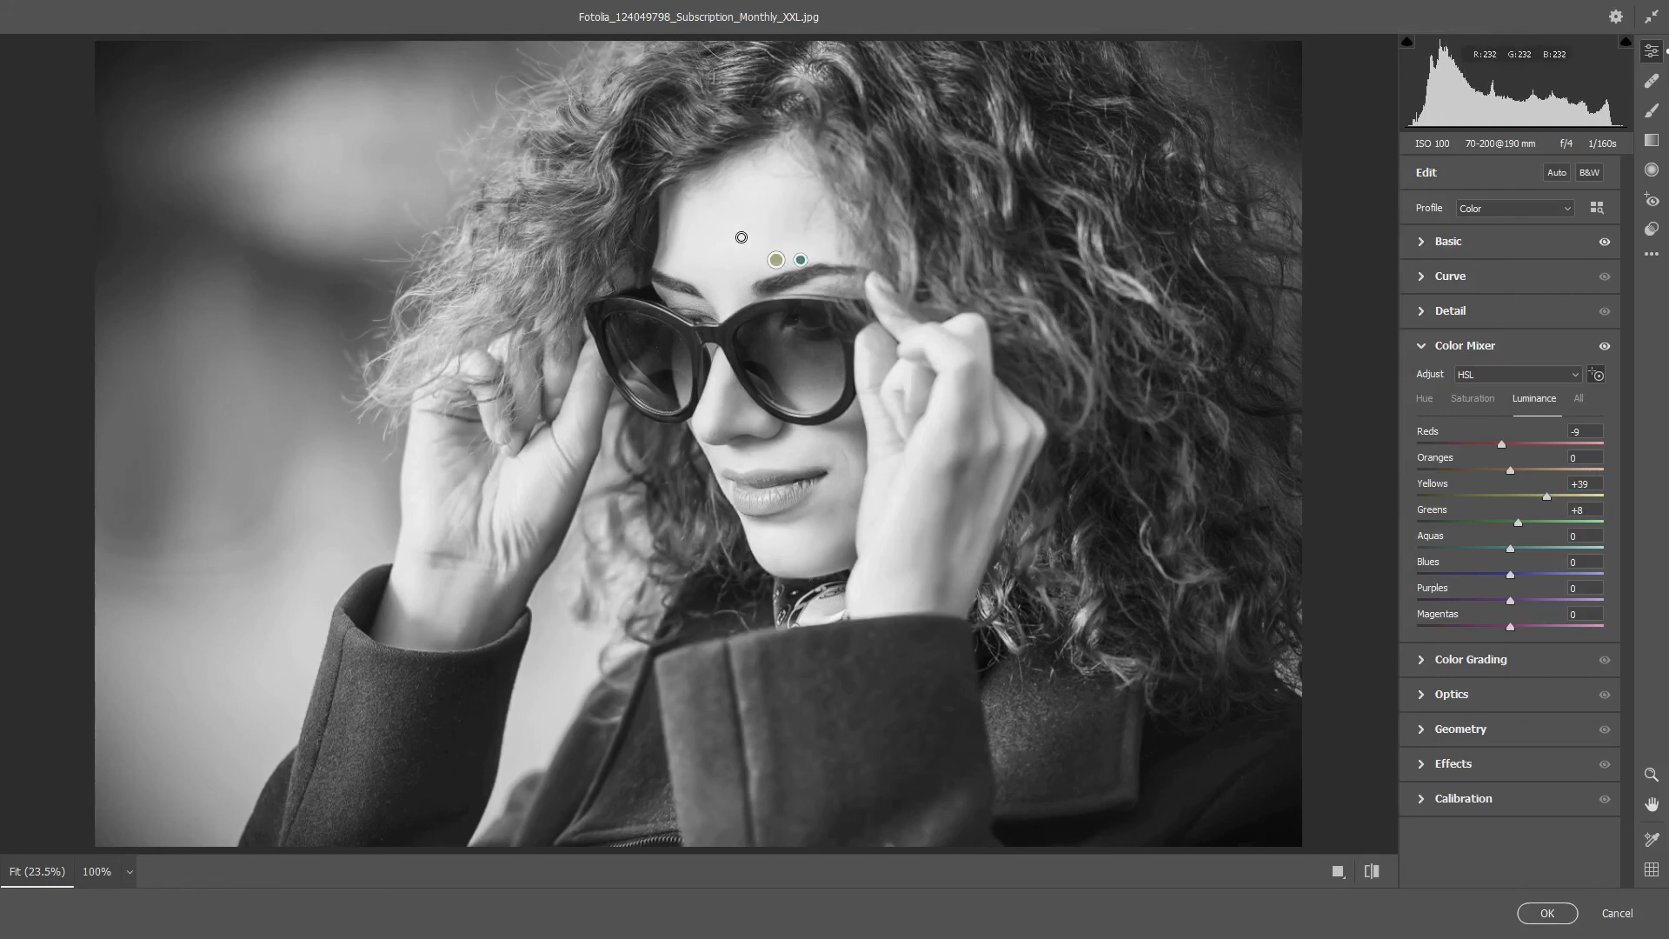
mouse_move(735, 231)
mouse_down()
mouse_move(765, 231)
mouse_move(655, 233)
mouse_move(708, 233)
mouse_up()
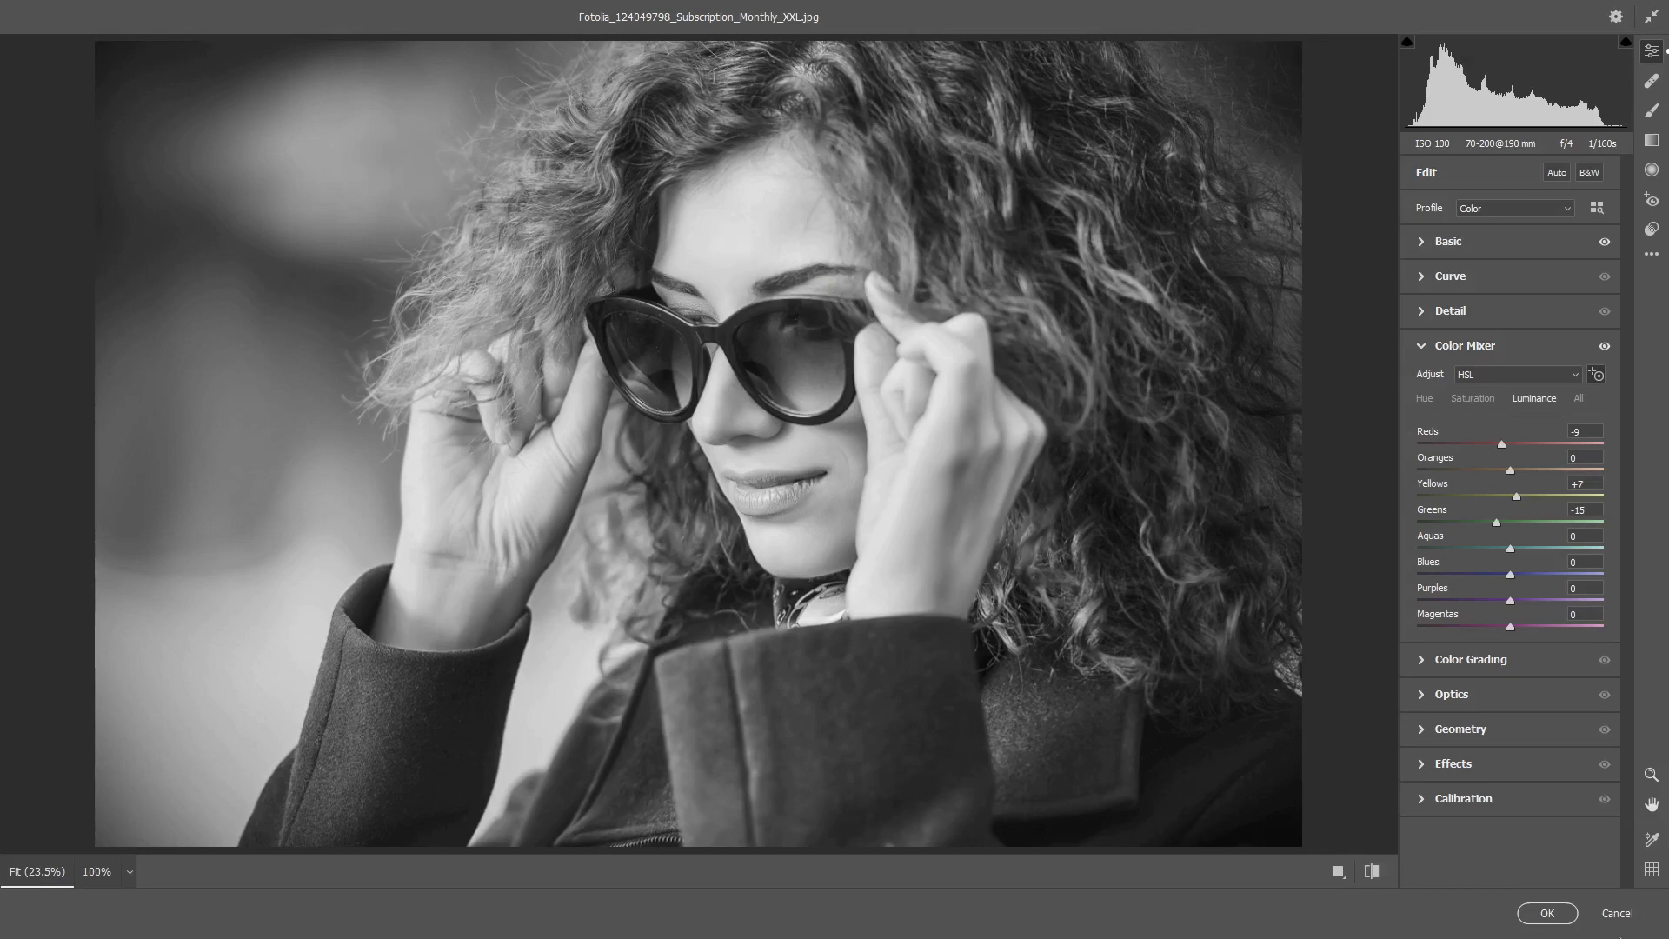
click(1547, 913)
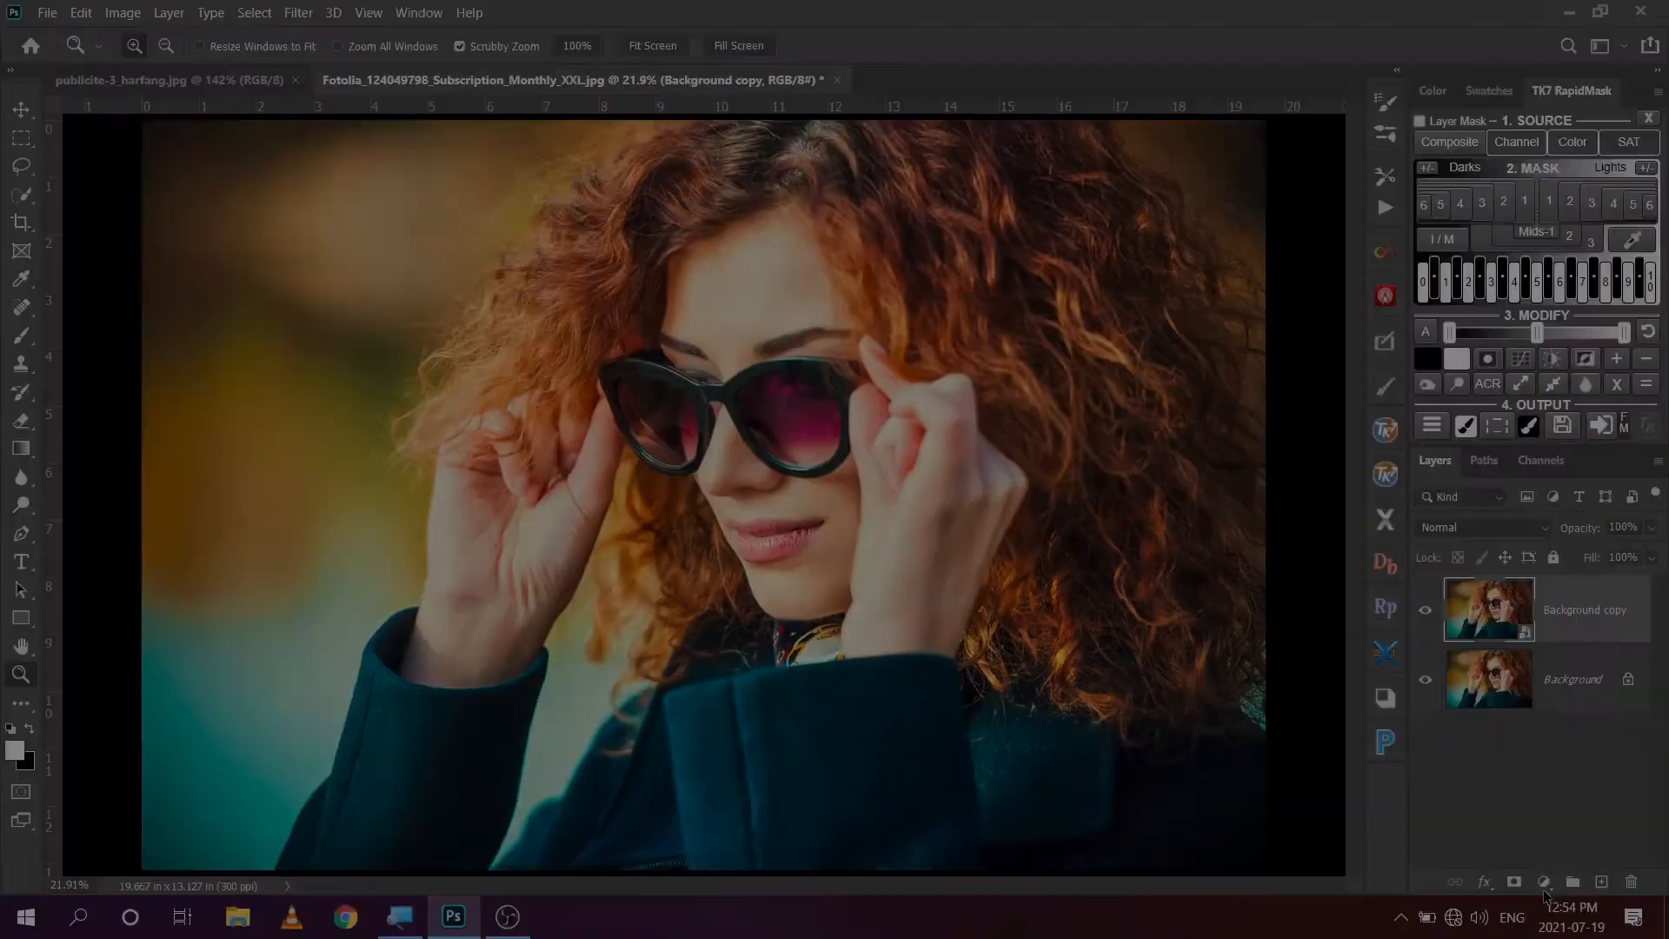